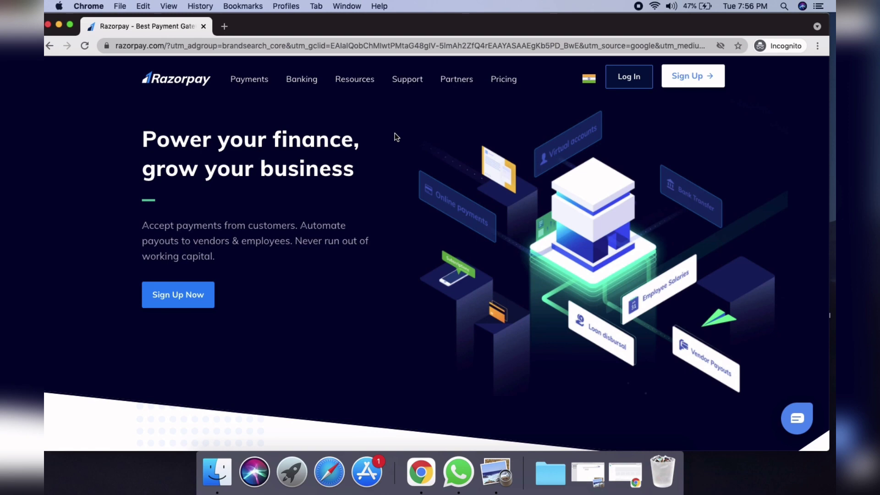
Step: Browse the Standard and Enterprise plans on the Pricing page, then go to Sign Up
left_click(503, 80)
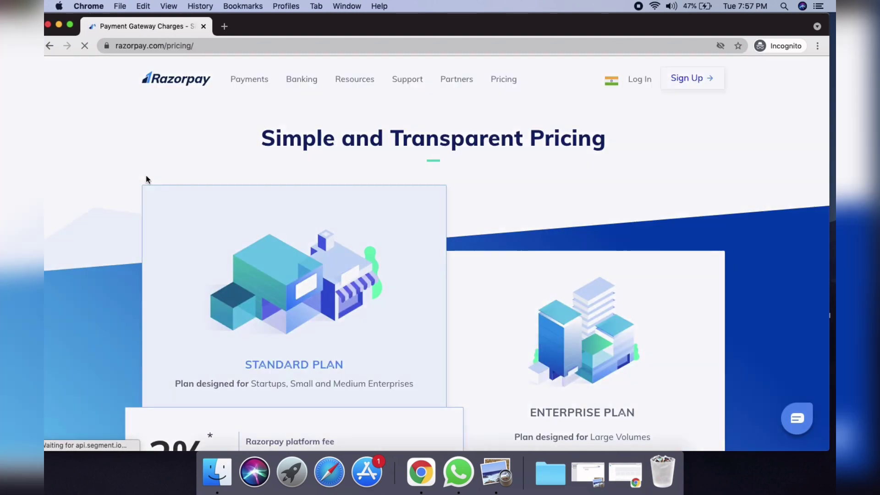
scroll(125, 247, "down", 5)
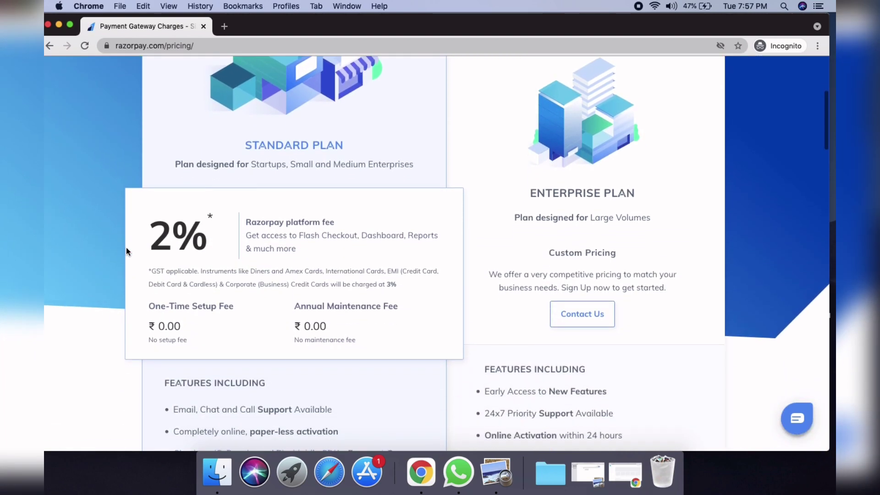
scroll(249, 211, "down", 8)
scroll(249, 211, "up", 2)
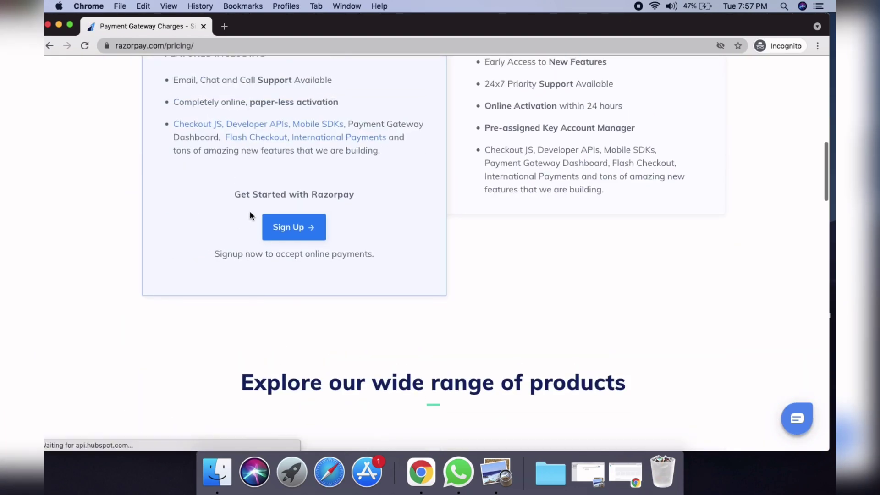
scroll(250, 215, "up", 4)
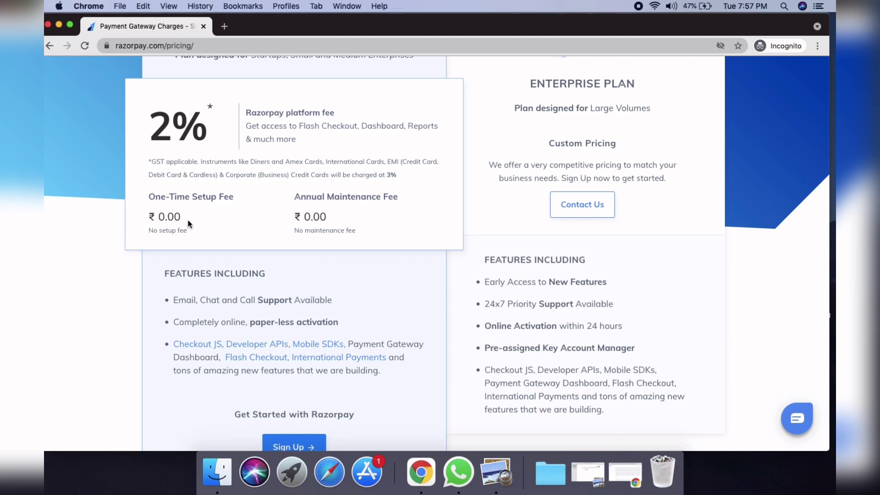
scroll(433, 262, "up", 2)
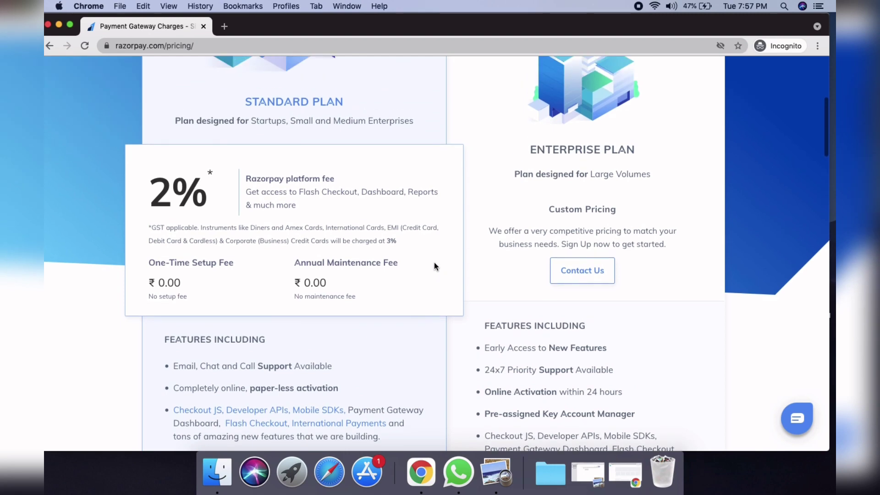
scroll(650, 202, "up", 4)
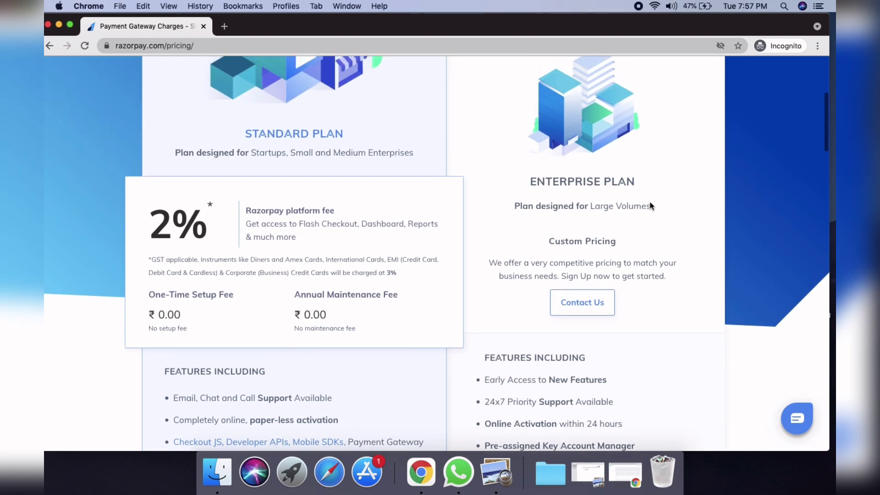
scroll(650, 206, "up", 3)
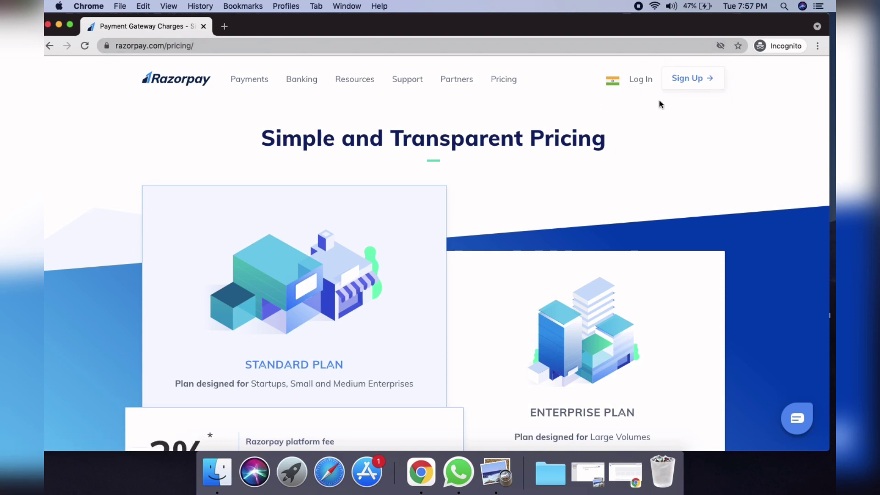
left_click(701, 82)
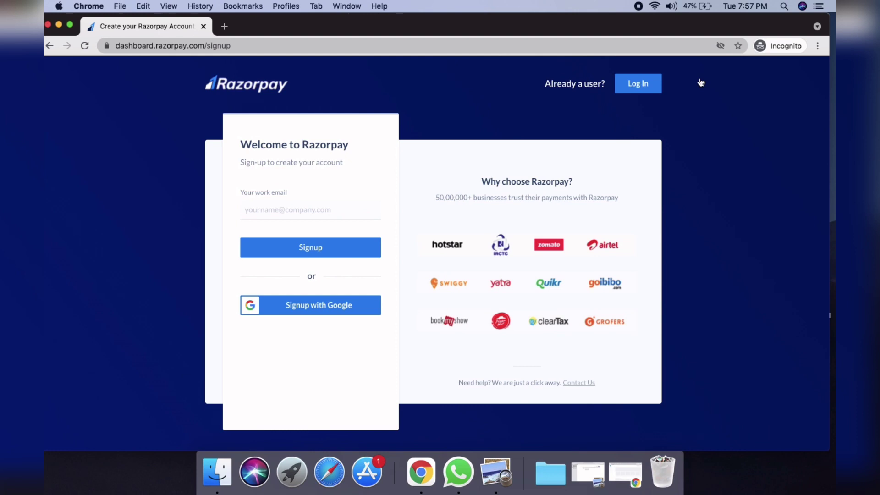
Step: Enter the work e-mail address and submit it to start signing up
left_click(313, 200)
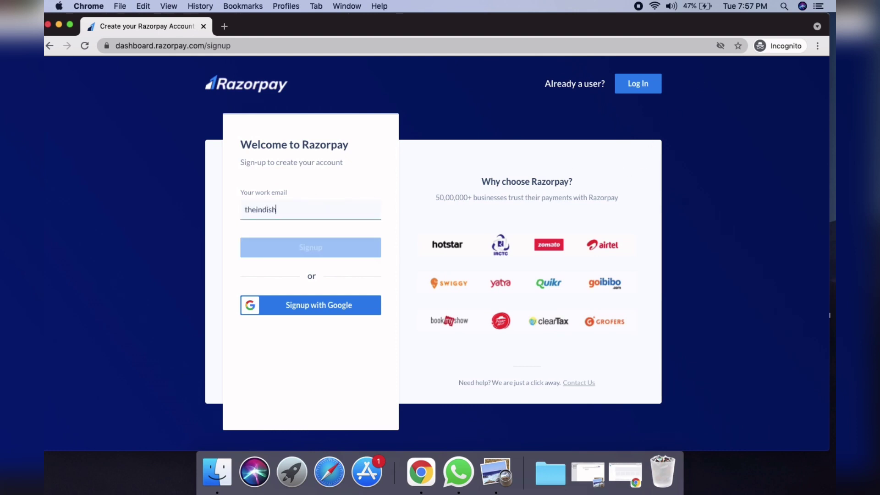
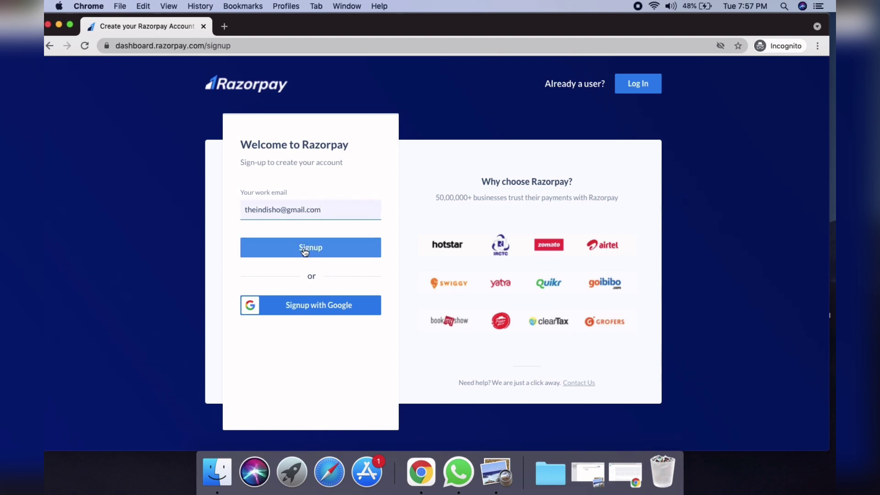
left_click(304, 252)
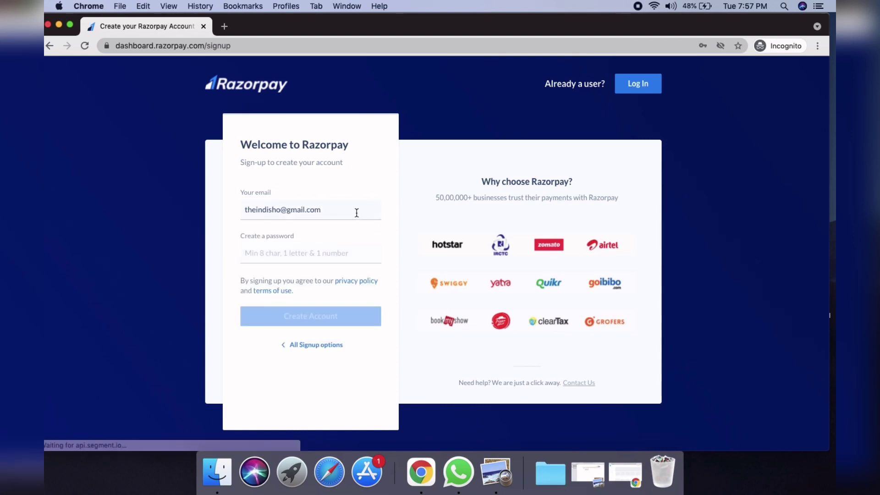
Step: Set the new account password and create the account
left_click(303, 254)
type("••")
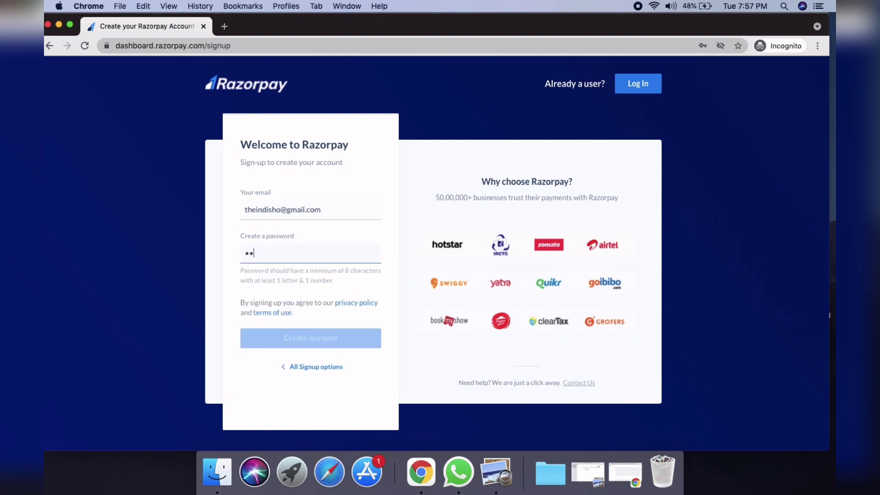
type("•••••••••")
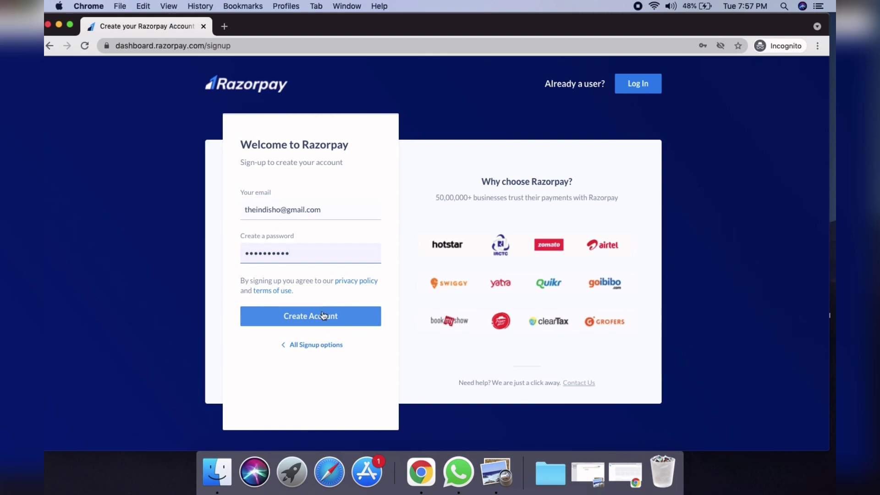
left_click(307, 321)
left_click(308, 321)
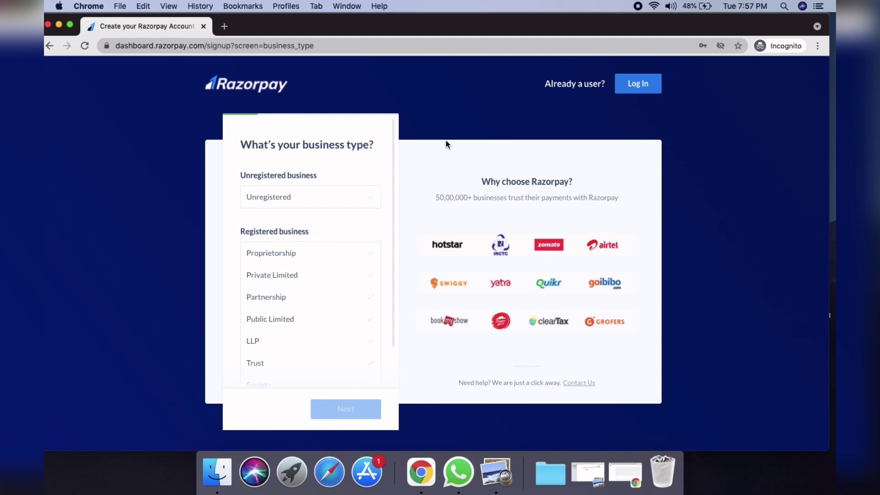
Step: Choose Unregistered as the business type after returning once to review the type list
left_click(283, 202)
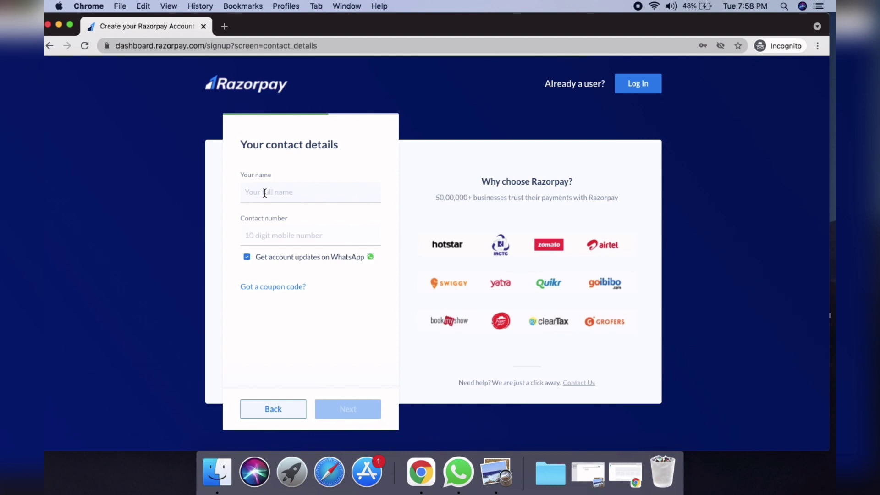
left_click(265, 193)
left_click(275, 409)
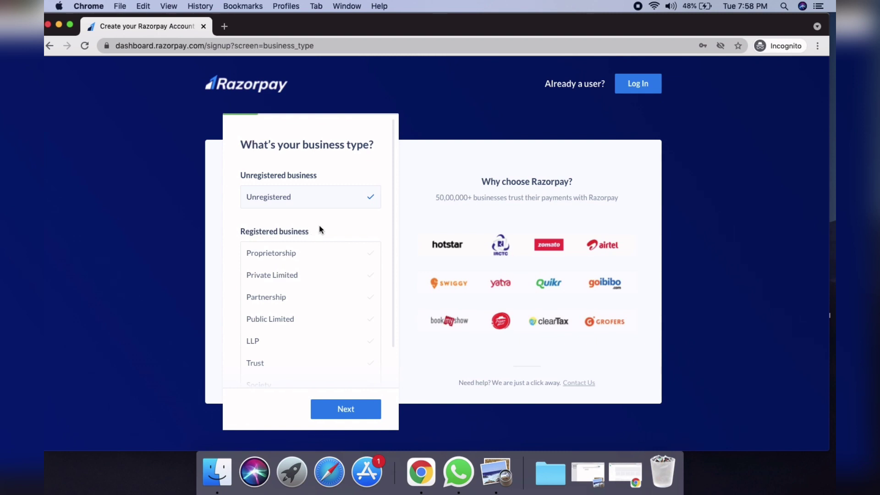
scroll(319, 230, "down", 1)
scroll(319, 230, "down", 1)
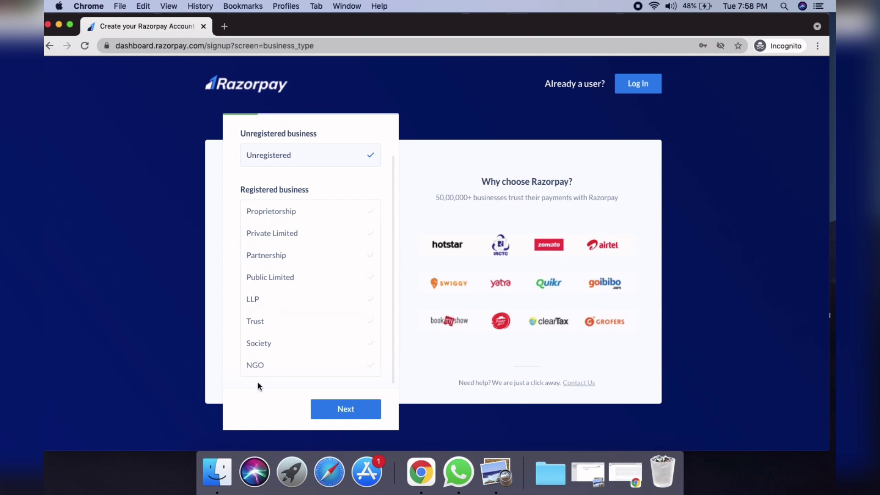
scroll(257, 387, "up", 2)
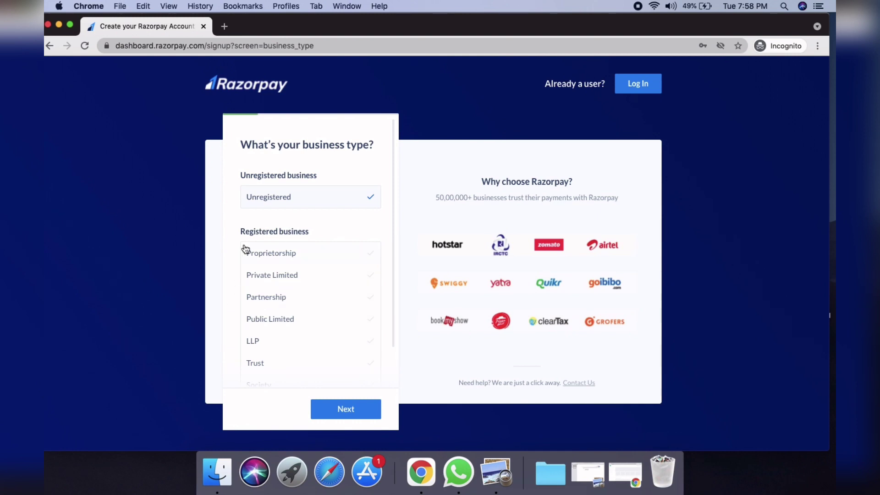
left_click_drag(232, 246, 227, 375)
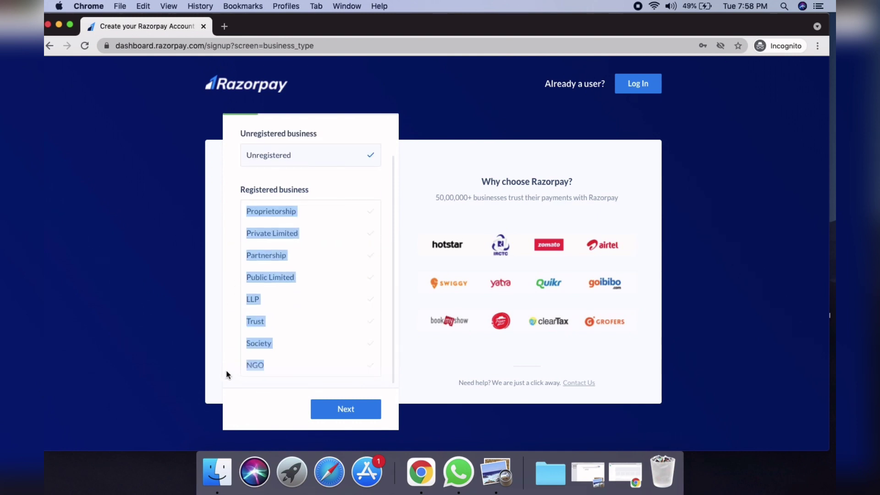
left_click(226, 374)
scroll(226, 371, "up", 2)
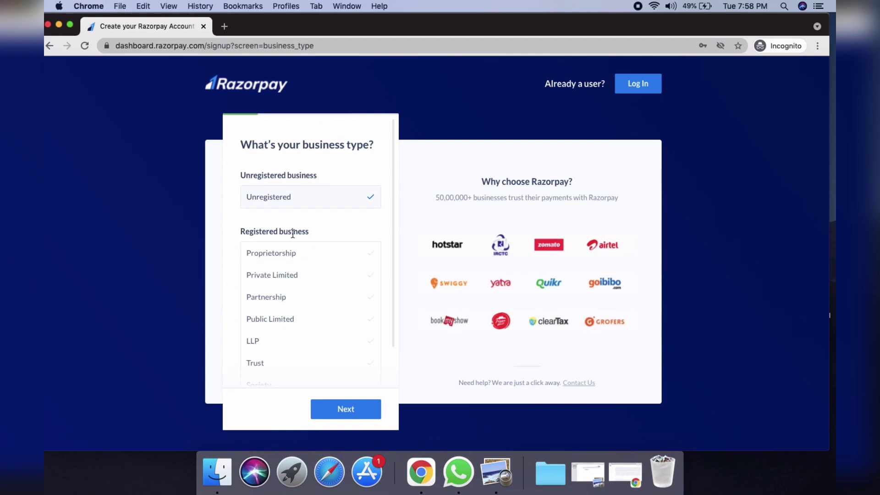
left_click(274, 198)
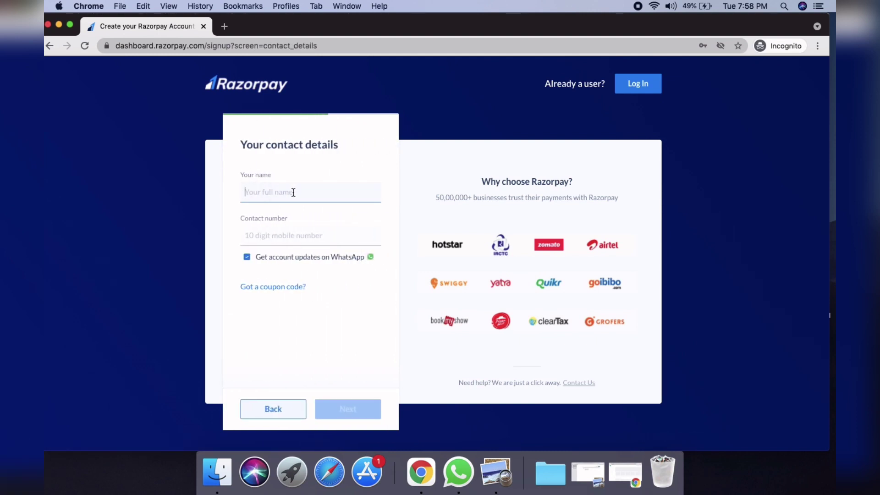
Step: Enter the contact's full name and 10-digit mobile number and submit the contact details
left_click(275, 235)
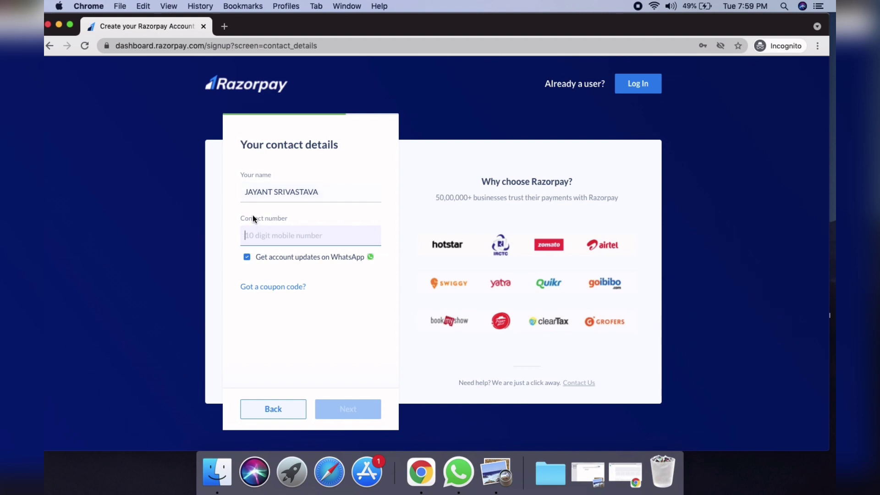
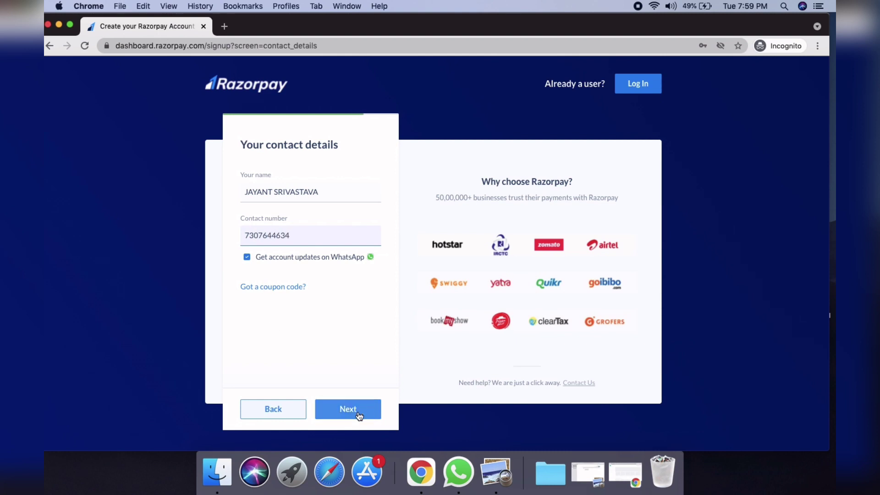
left_click(359, 415)
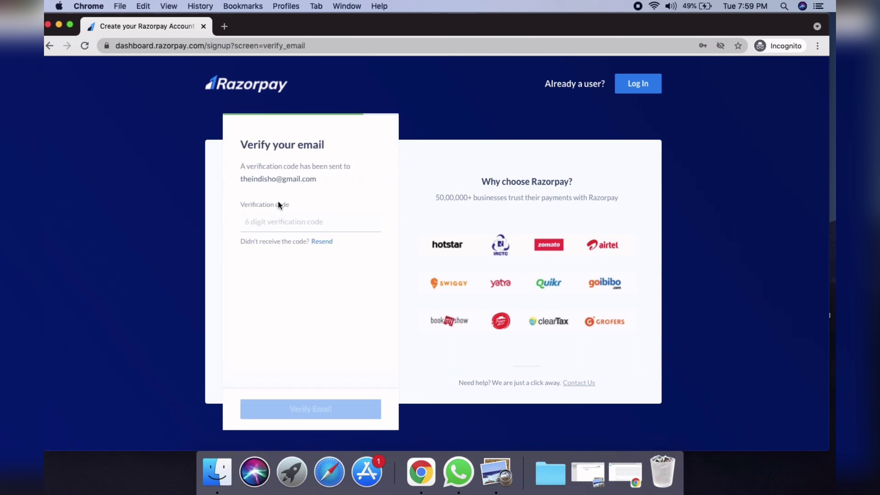
Step: Enter the 6-digit verification code received by e-mail
left_click(272, 222)
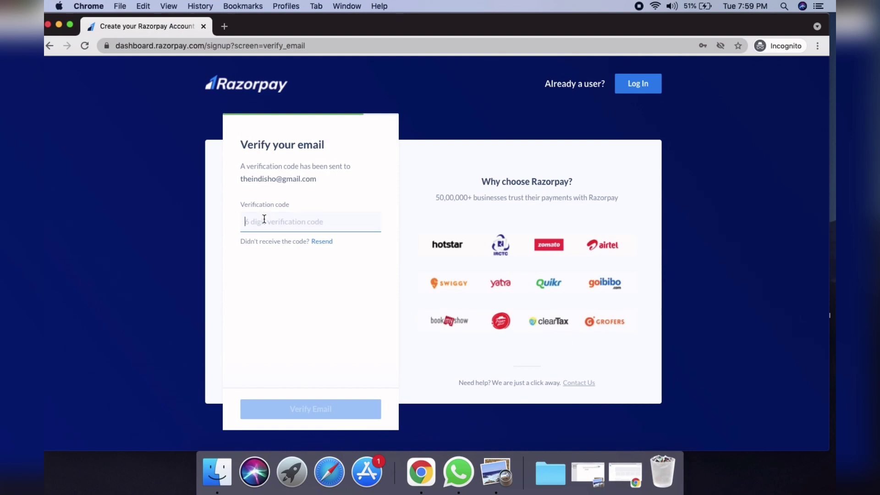
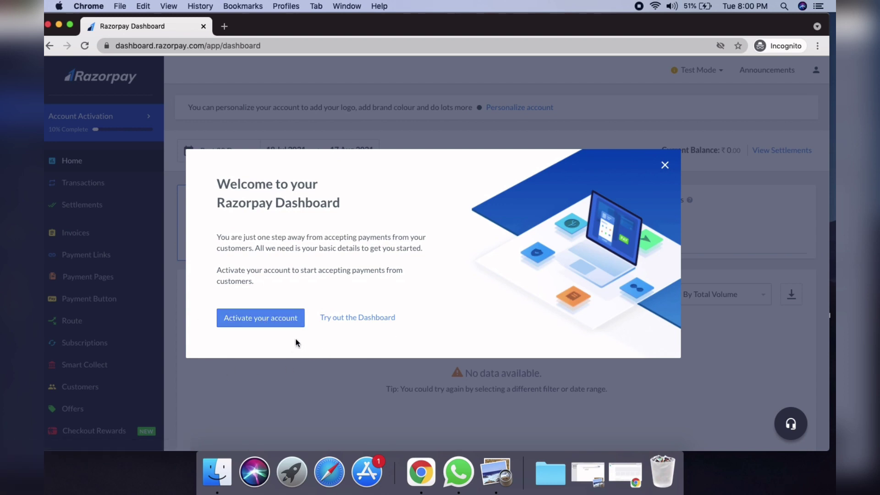
Step: Start account activation, keep business type Not Registered, and set the category to Ecommerce
left_click(263, 319)
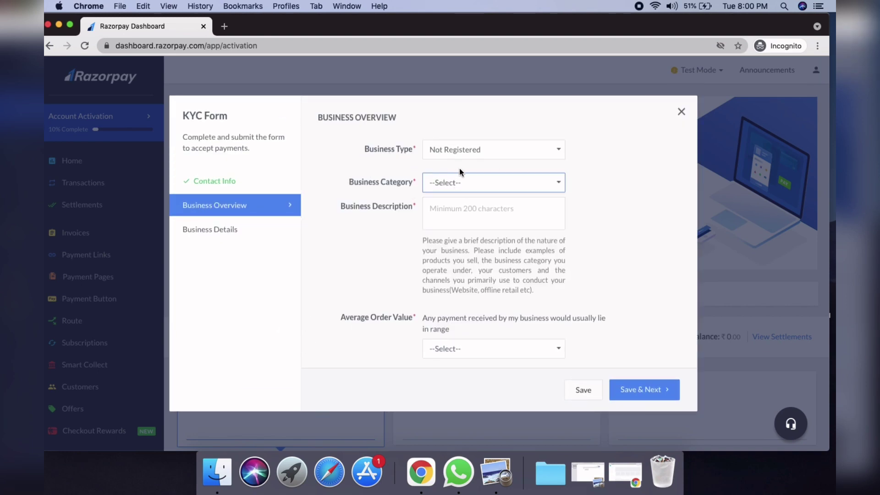
left_click(489, 165)
left_click(492, 154)
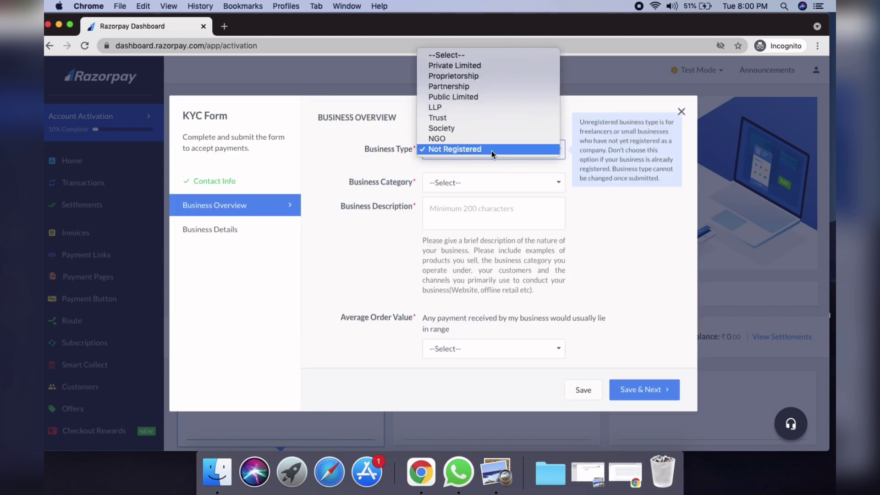
left_click(515, 188)
left_click(514, 188)
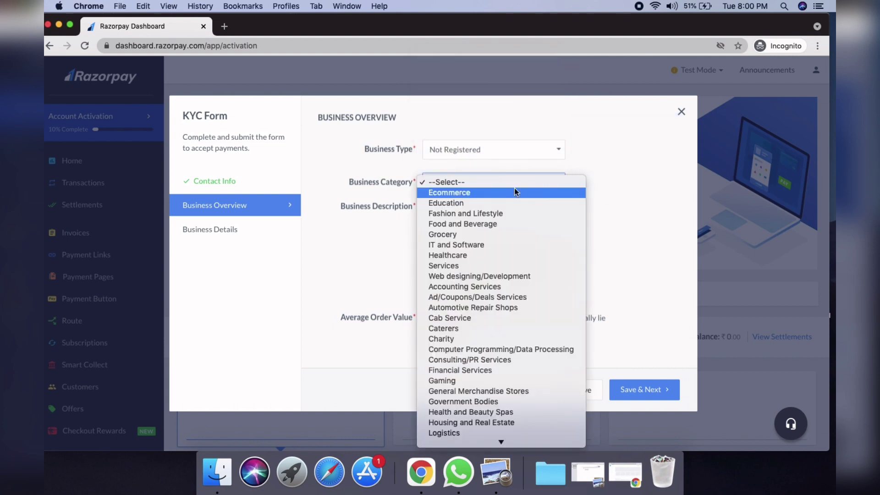
left_click(457, 193)
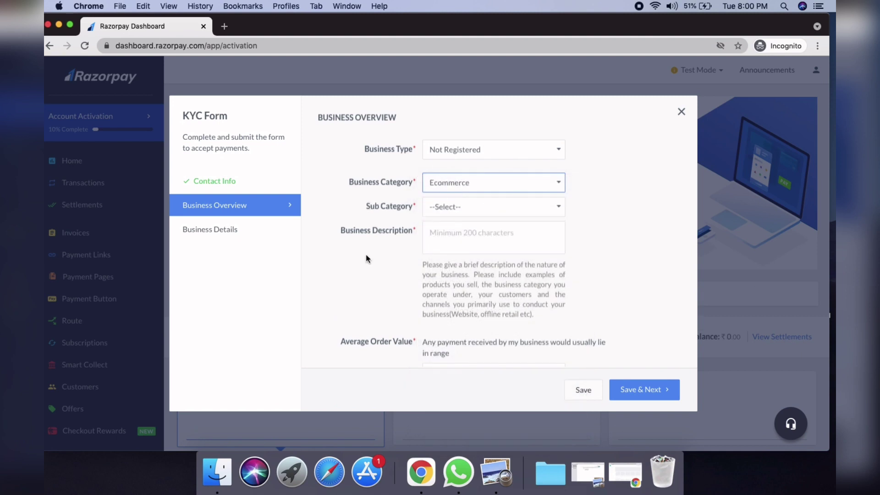
Step: Choose Fashion and Lifestyle as the Ecommerce sub category
left_click(453, 207)
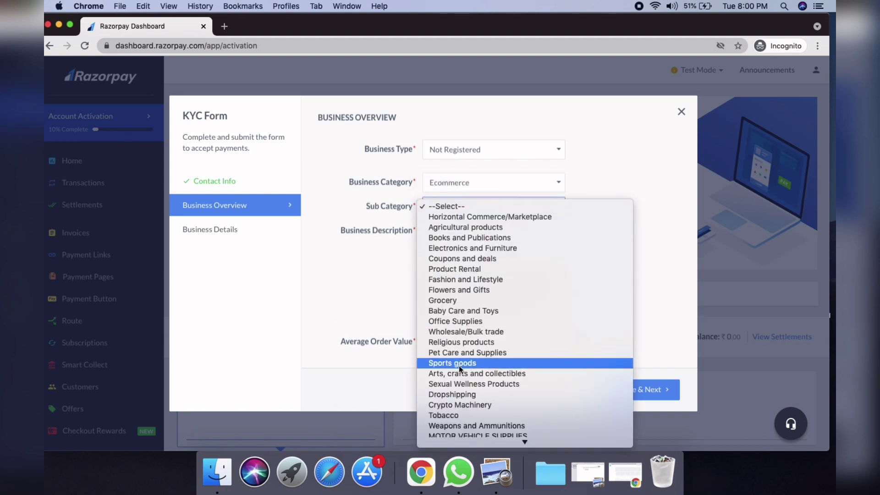
key("t")
key("Down")
key("Down")
key("Down")
key("Down")
key("Down")
key("Down")
key("Down")
key("Down")
key("Down")
key("Down")
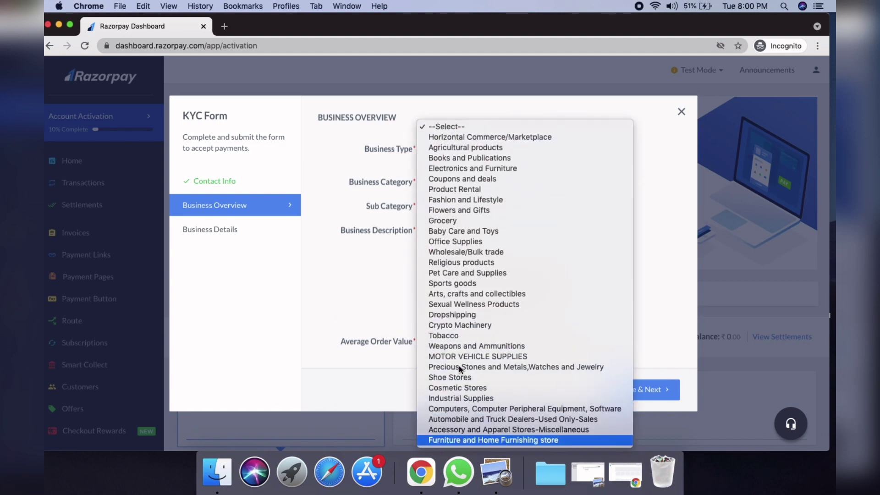
key("Up")
key("Up")
key("Up")
key("Up")
key("Up")
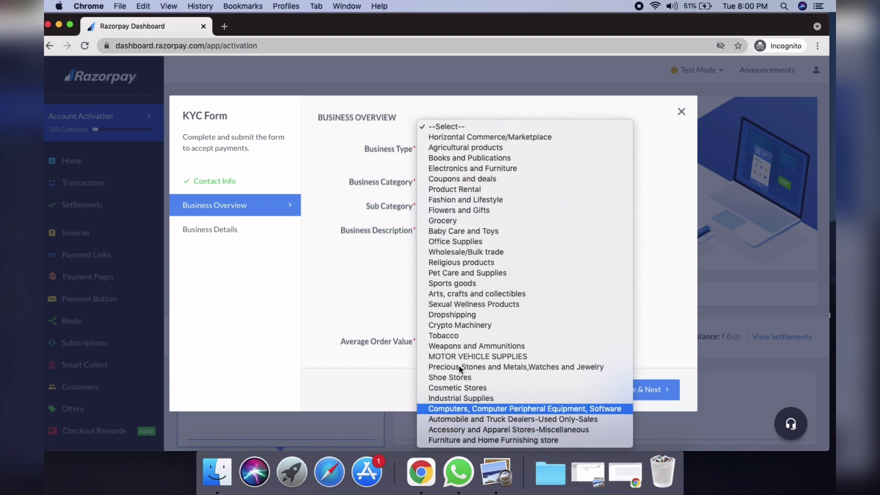
key("Up")
key("Up")
key("Up")
key("Up")
key("Up")
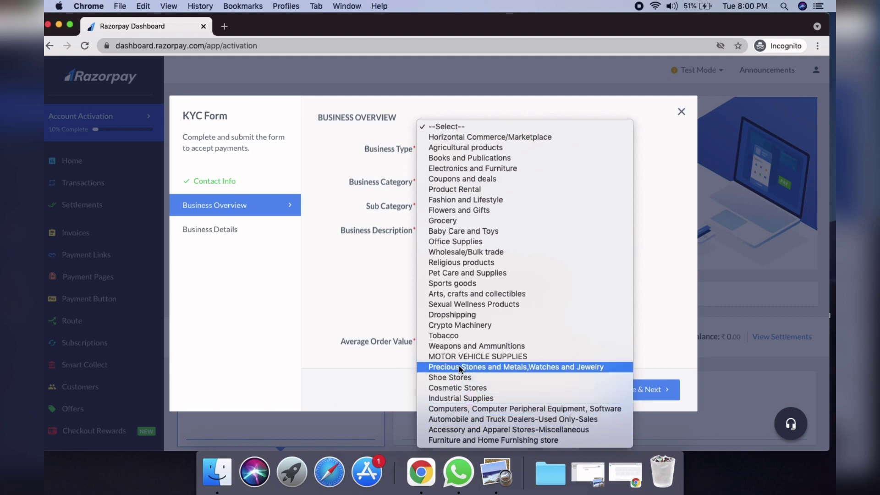
key("Up")
key("Up")
key("Up")
key("Up")
key("Up")
key("Up")
key("Up")
key("Up")
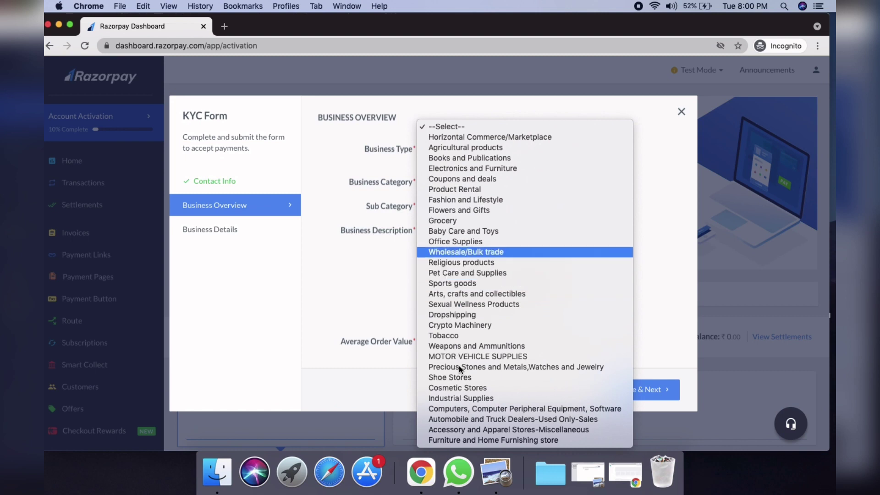
key("Up")
key("Up")
key("Up")
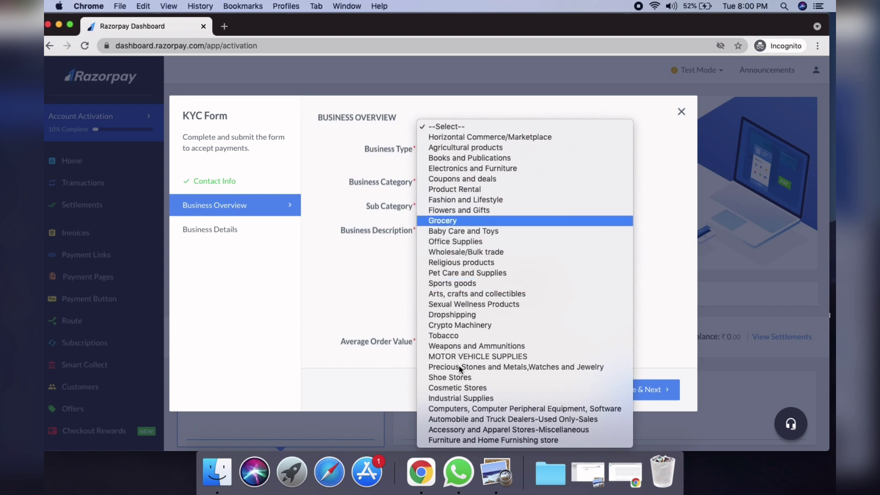
key("Up")
key("Up")
key("Up")
key("Down")
key("Return")
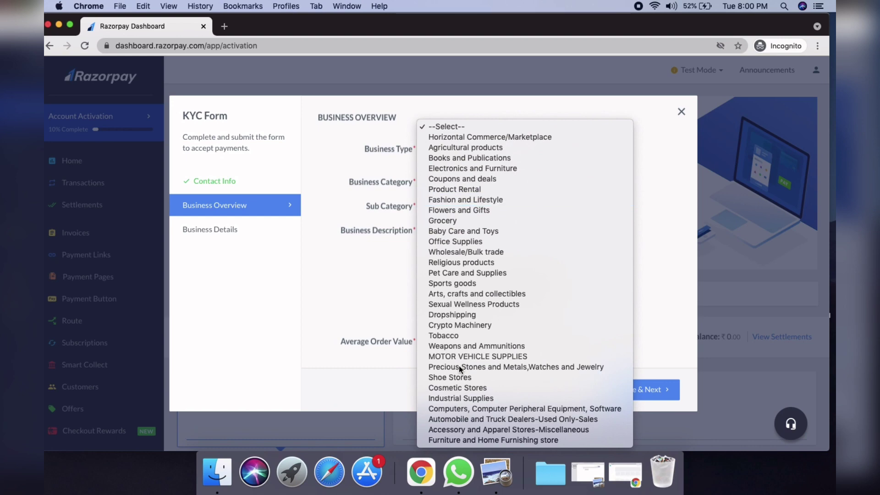
left_click(474, 229)
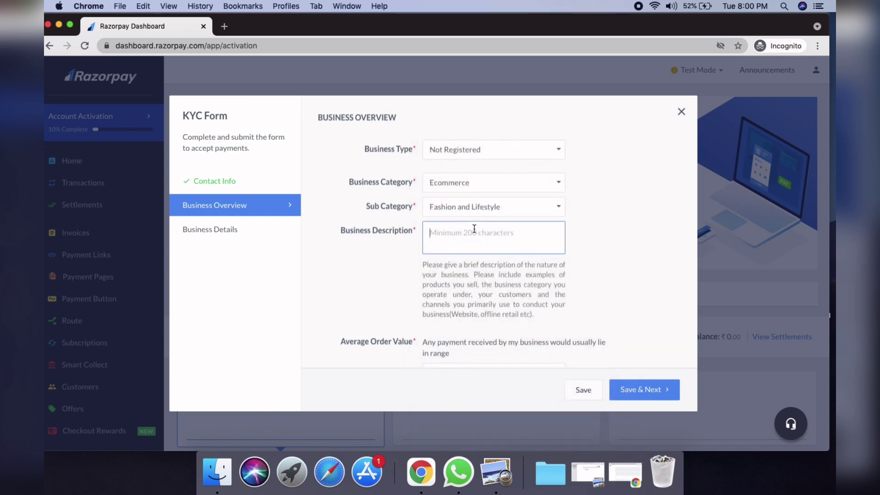
Step: Begin the business description with 'INDISHO IS A ONLINE SHOPPING PORTAL'
type("iNDISHO")
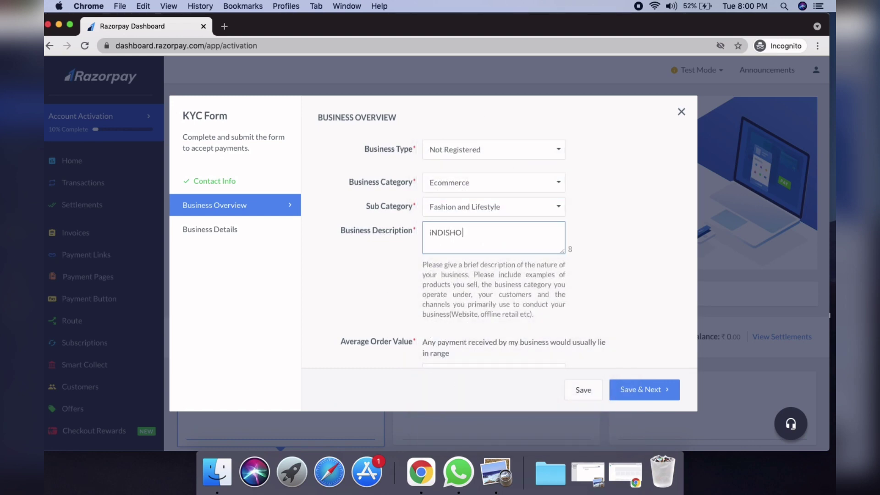
type(" IS A ON")
key("super+a")
type("INDISHO IS A ONLINE SHO")
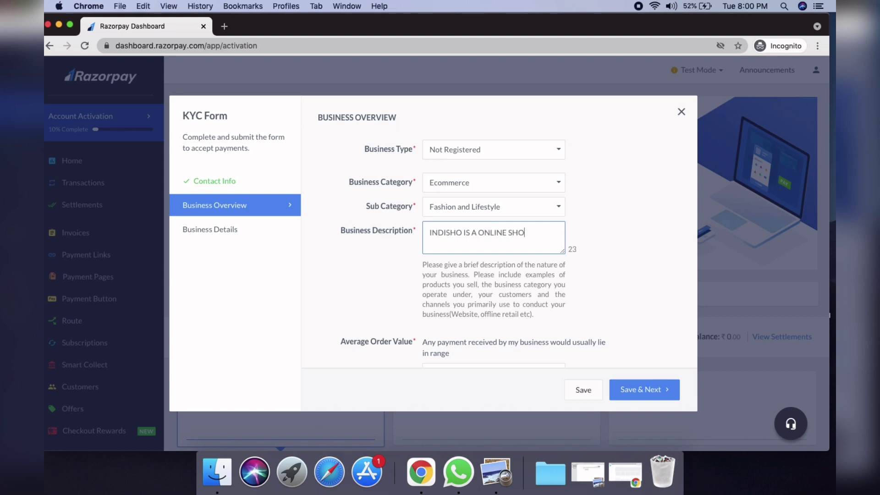
type("PPING PORTAL")
left_click(593, 306)
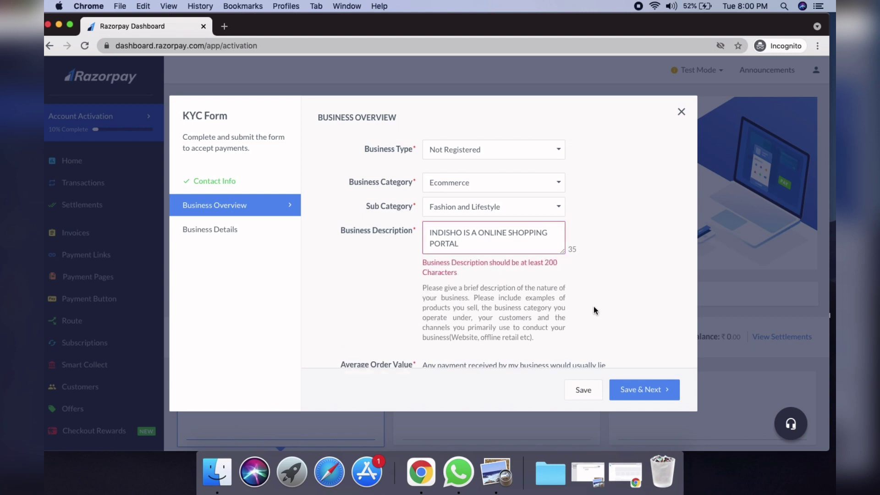
scroll(593, 306, "down", 2)
Step: Add that it sells online in India and wants Razorpay payments via UPI, debit and credit card
left_click(490, 203)
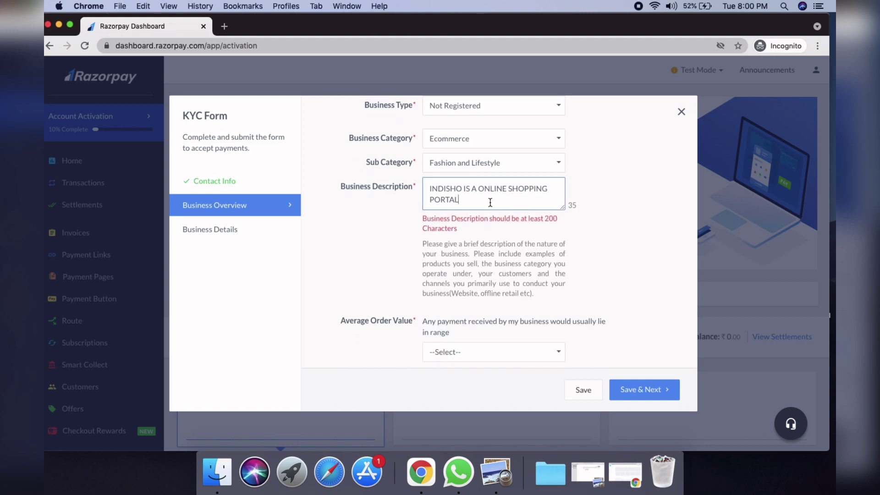
type(", WE USED TO SELL OUR")
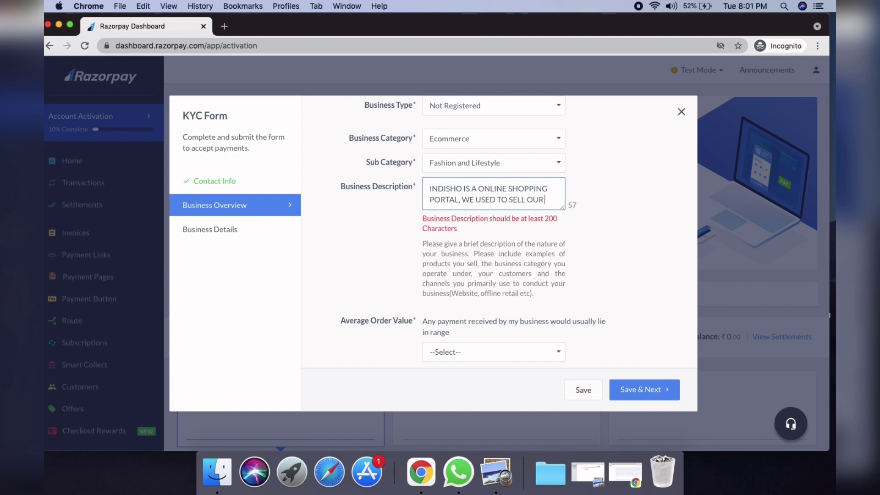
type(" PRO")
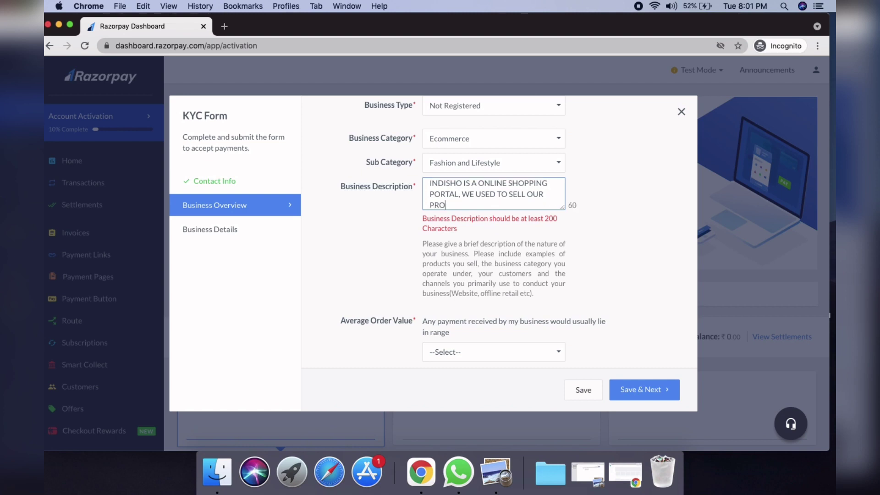
type("DUCT ONLINE IN INDIA")
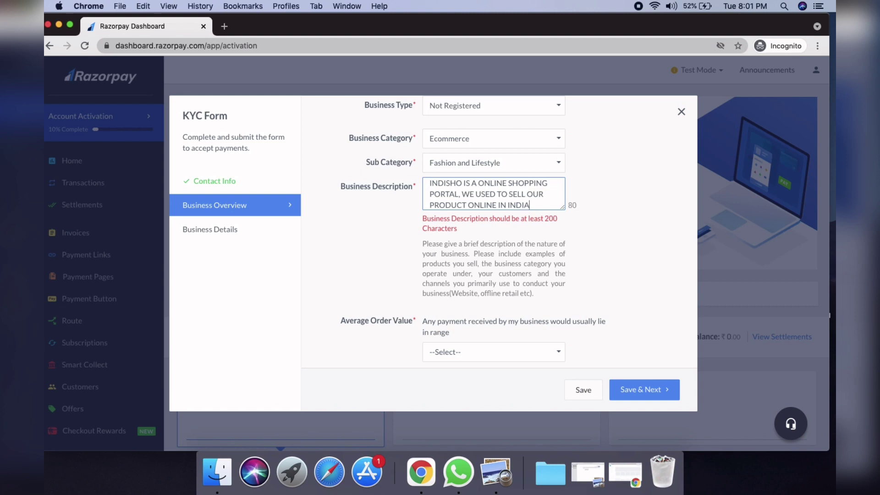
type(" , WANT TO USE")
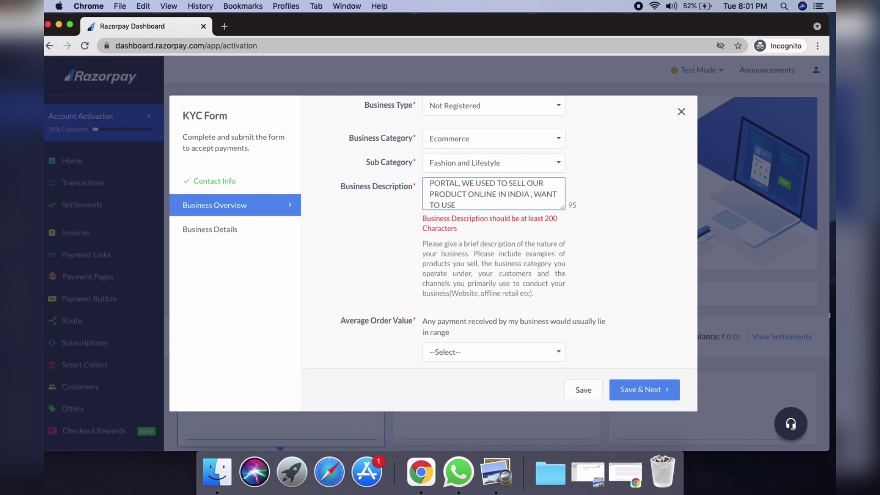
type(" RAZORPAY TO GET PA")
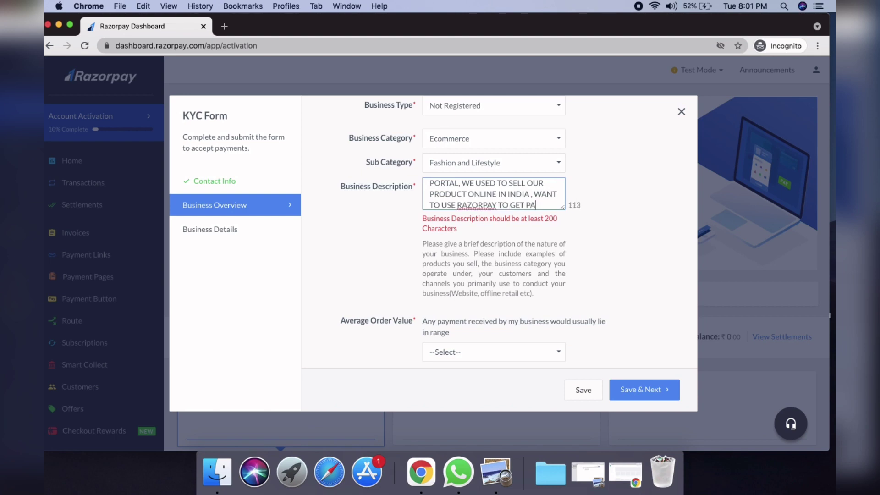
type("YMENT IN")
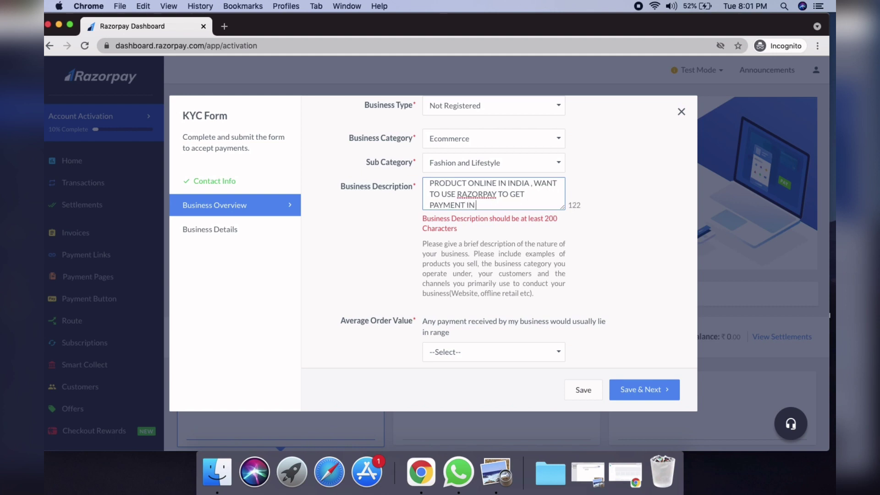
type(" INDIA VIA RAZORPA")
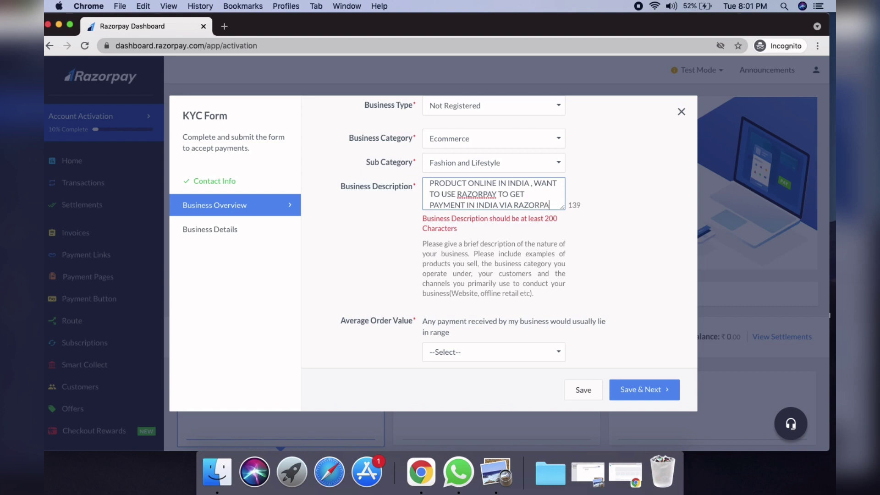
type("Y I CAN U")
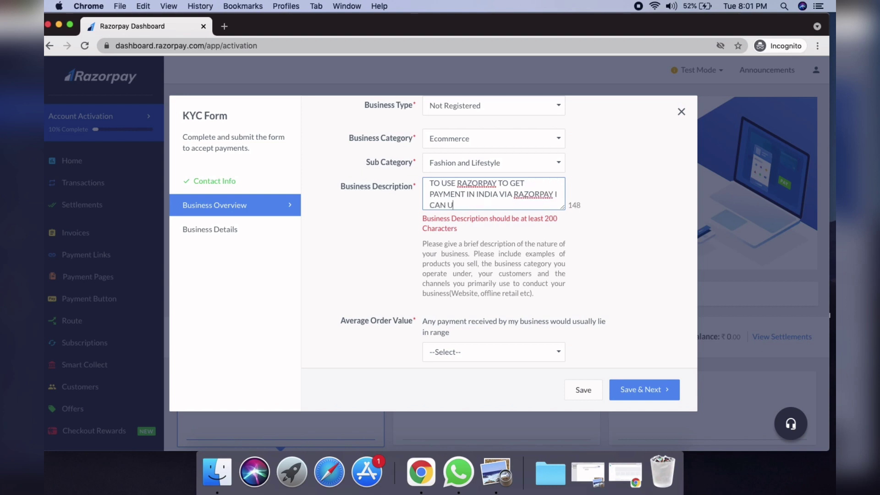
type("SE THIS TO GET PAYMEN")
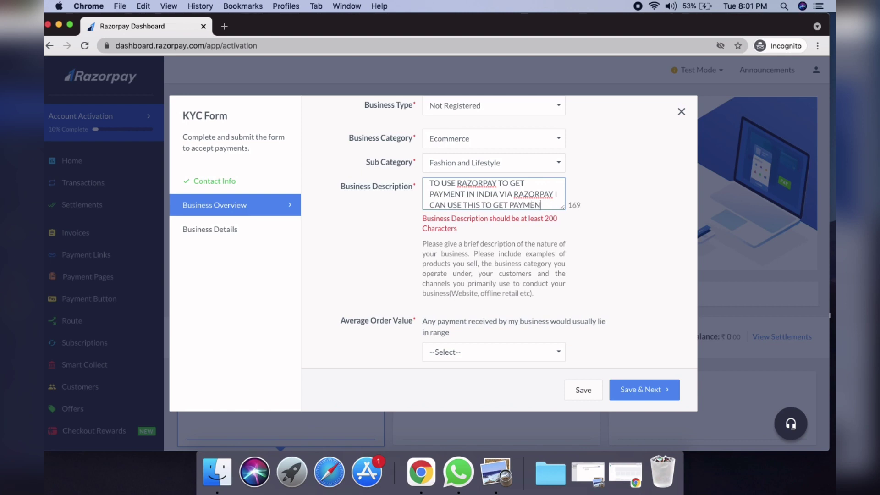
type("T EASILYUY")
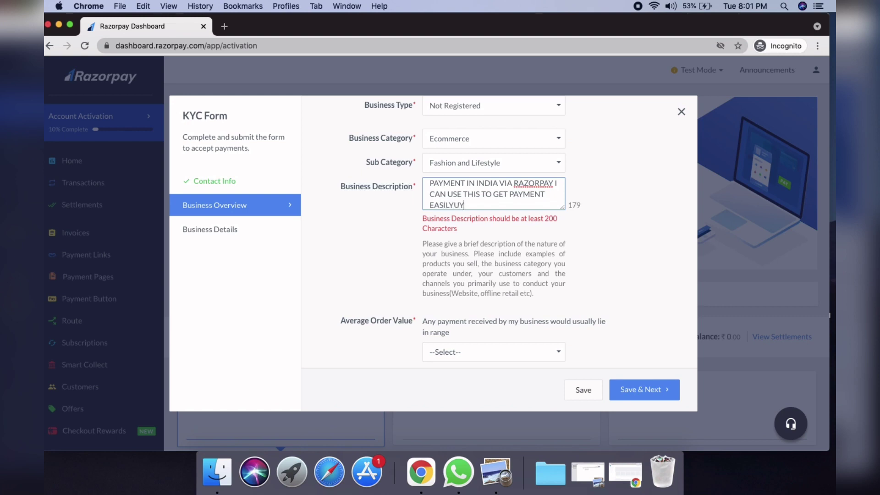
key("BackSpace")
type("VIA")
type("UPI , DEBIT CARD , CRED")
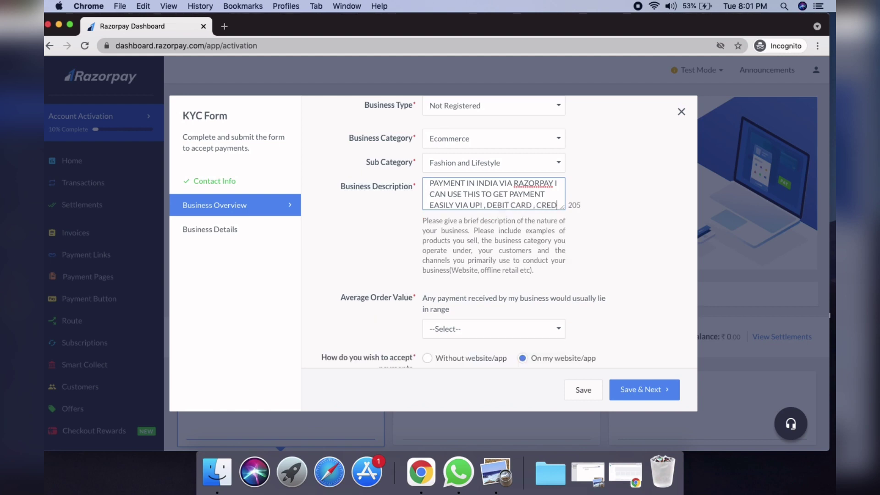
type("IT CARD.")
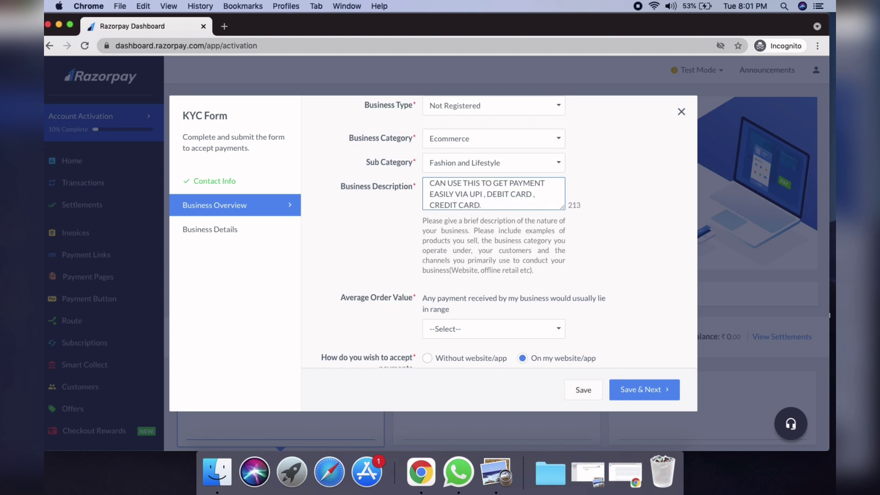
left_click(587, 310)
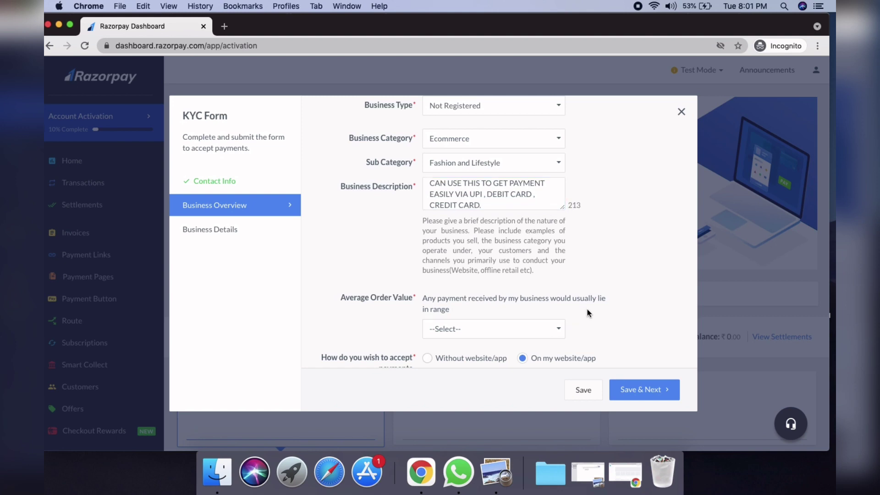
Step: Bring up the Average Order Value range options below the business description
scroll(587, 308, "down", 3)
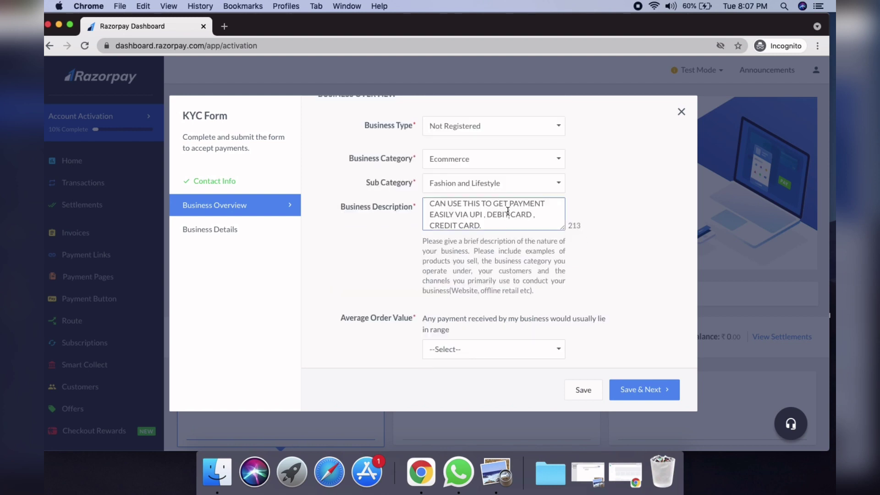
left_click_drag(508, 214, 520, 165)
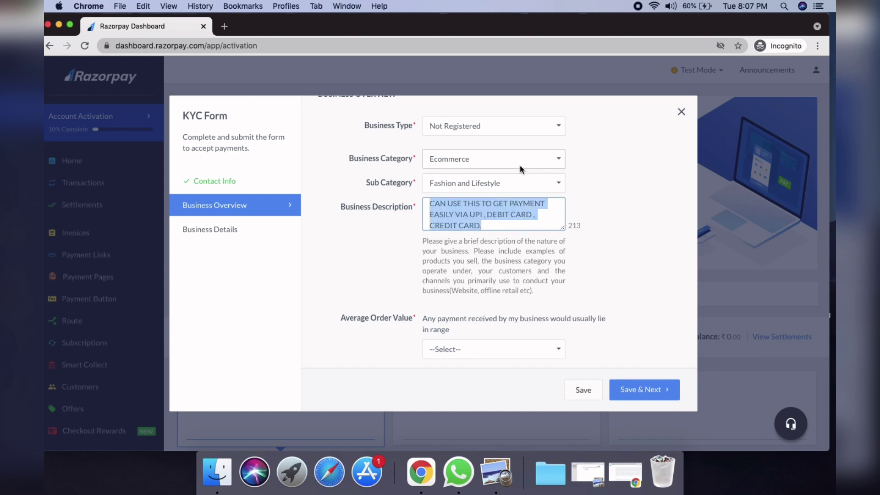
left_click(521, 218)
left_click(604, 251)
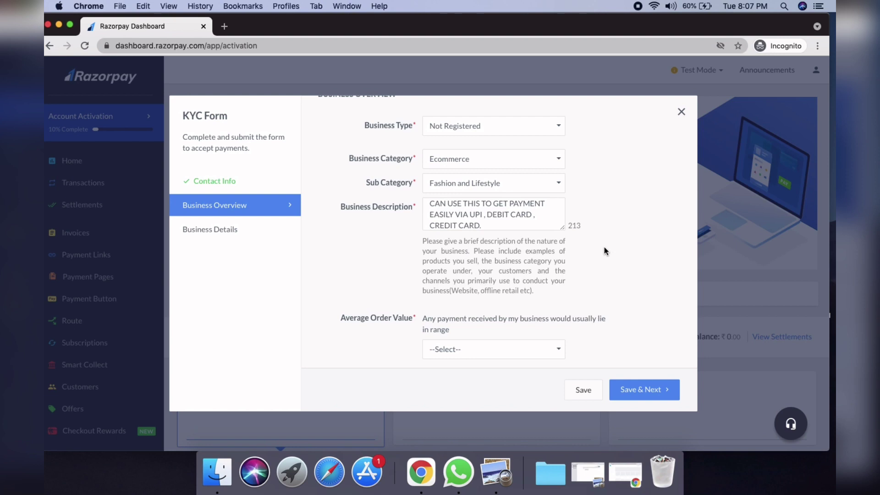
scroll(604, 250, "down", 1)
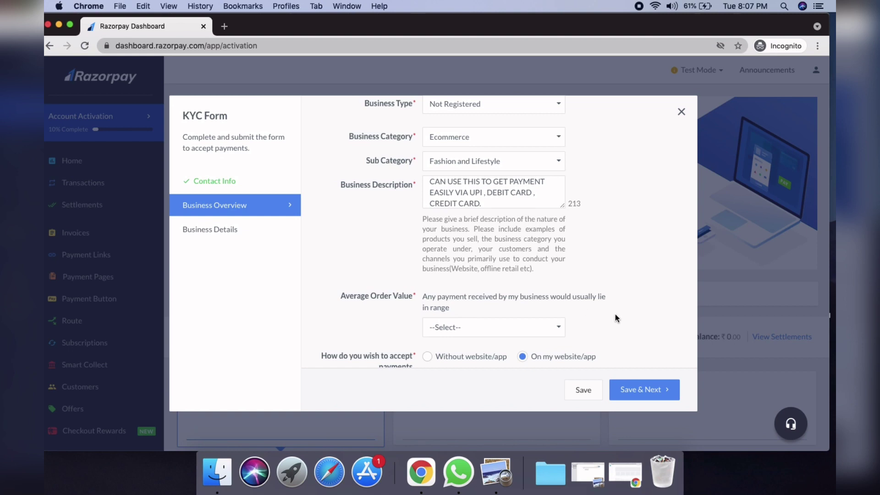
scroll(615, 314, "down", 3)
left_click(531, 258)
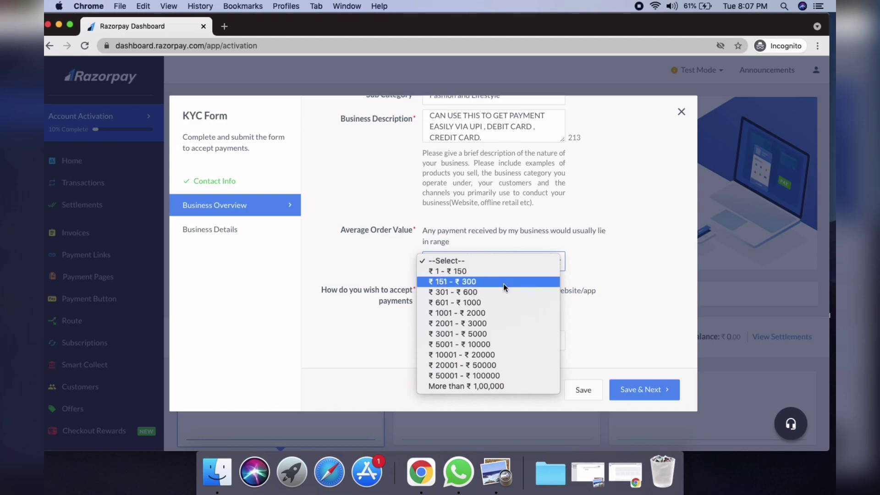
Step: Set Average Order Value to ₹ 601 - ₹ 1000, replacing an initial ₹ 151 - ₹ 300 choice
left_click(503, 281)
scroll(623, 277, "down", 3)
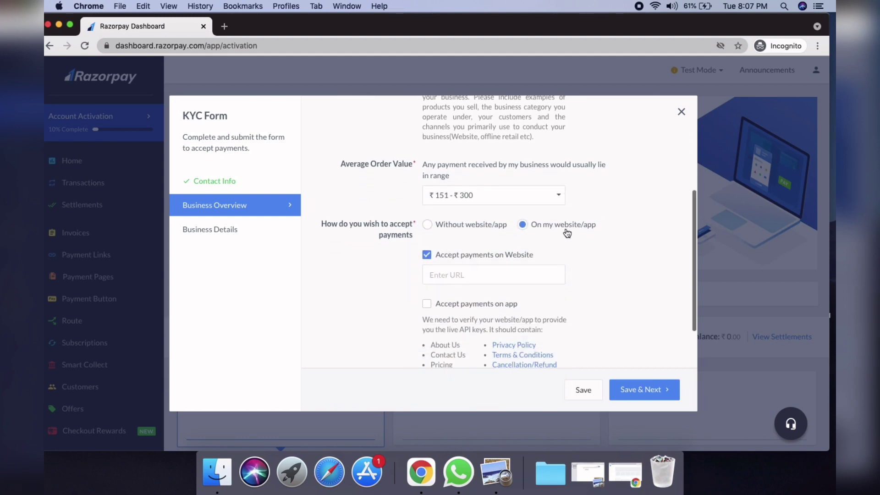
left_click(529, 193)
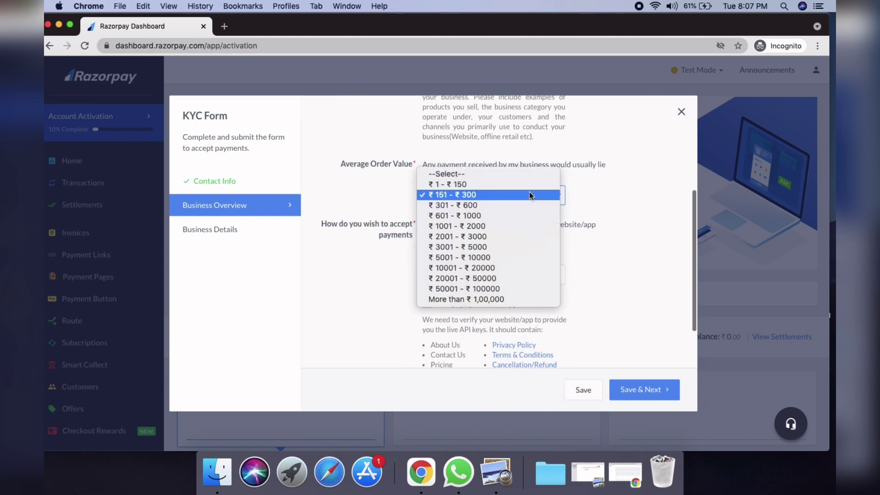
left_click(505, 216)
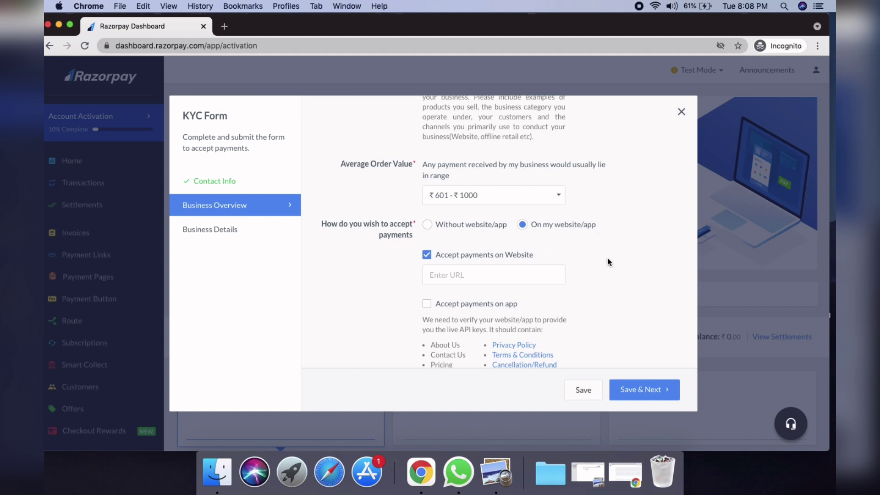
scroll(608, 259, "down", 3)
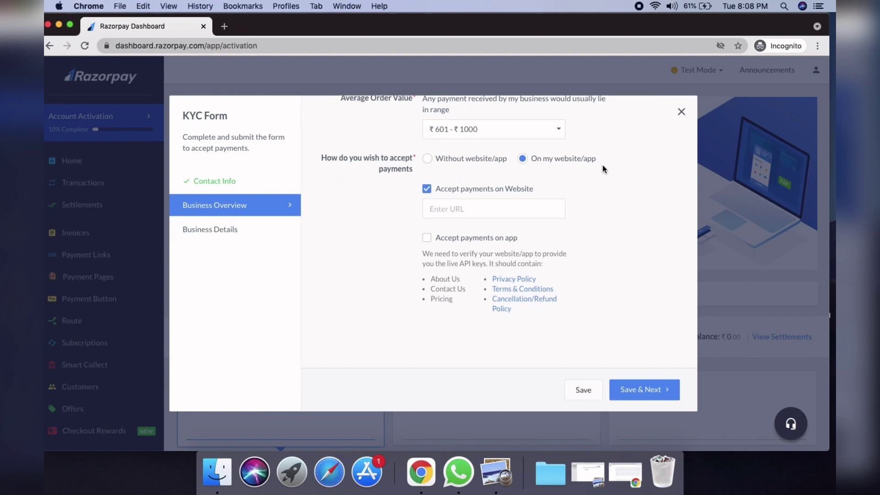
left_click(436, 209)
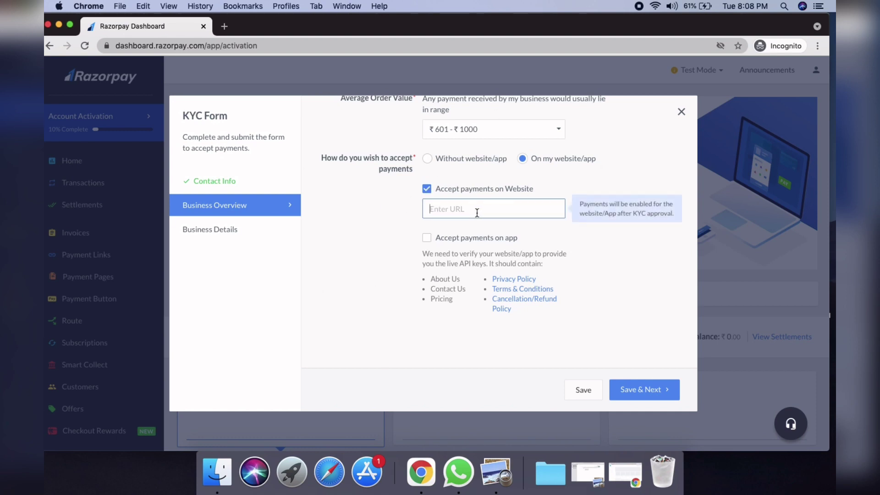
type("HTTPS://l")
type("NDISHO.COM")
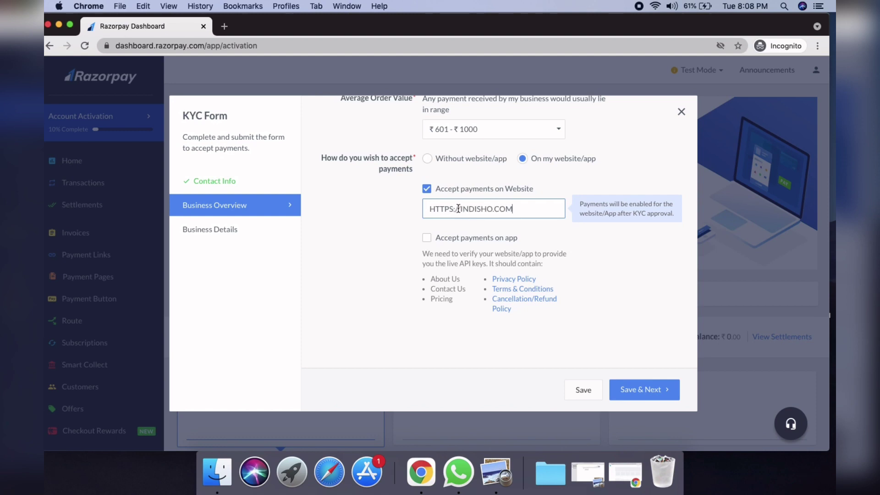
left_click_drag(429, 210, 571, 216)
type("https:")
key("BackSpace")
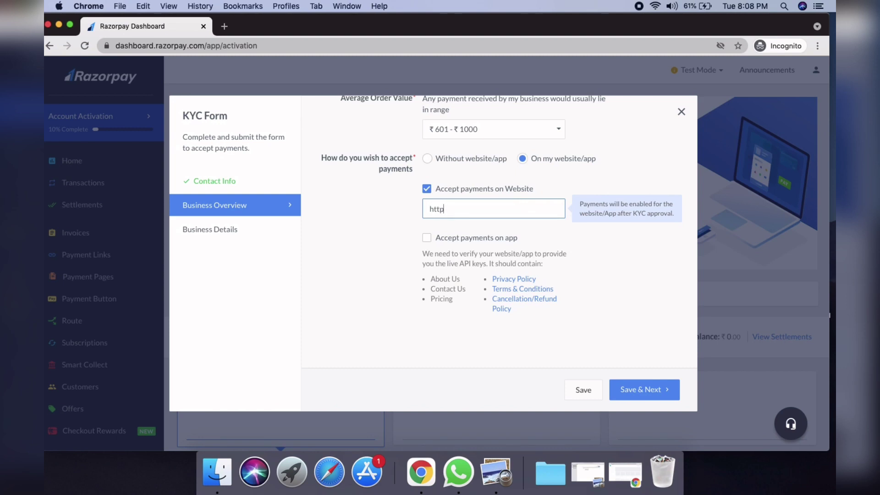
type("s://indisho.com")
left_click(498, 239)
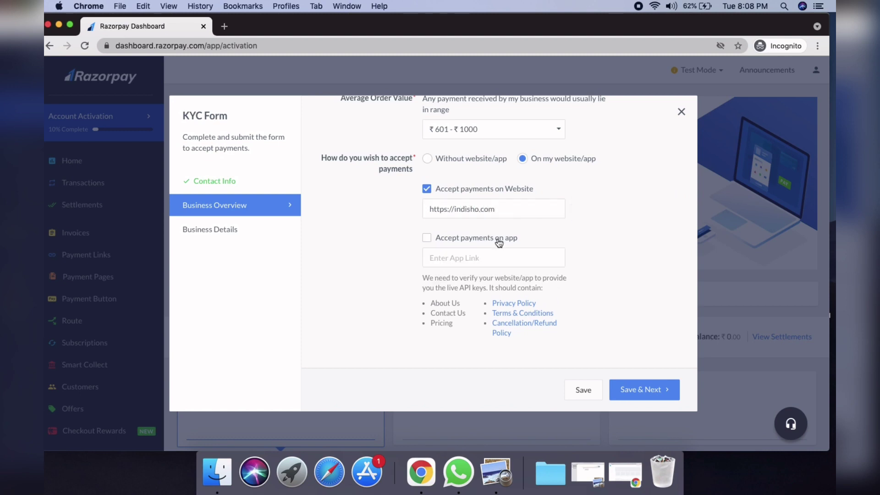
left_click(436, 239)
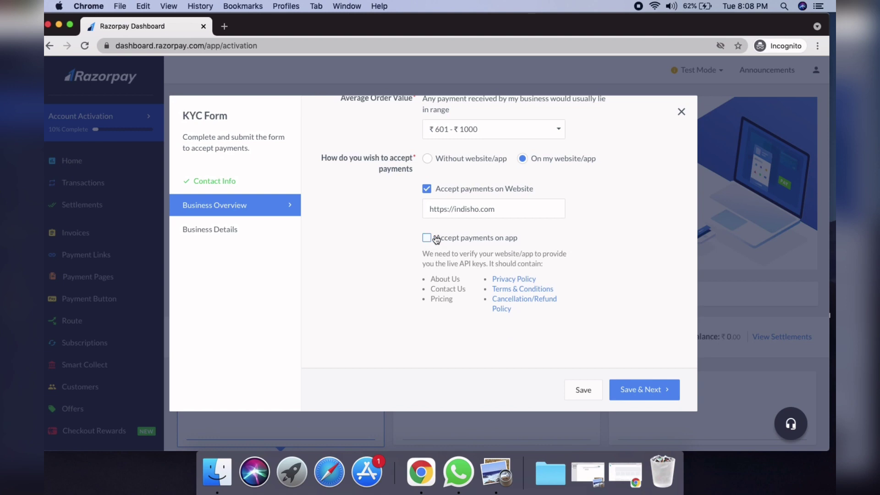
Step: Save the business overview so the KYC form advances to Business Details
left_click(638, 390)
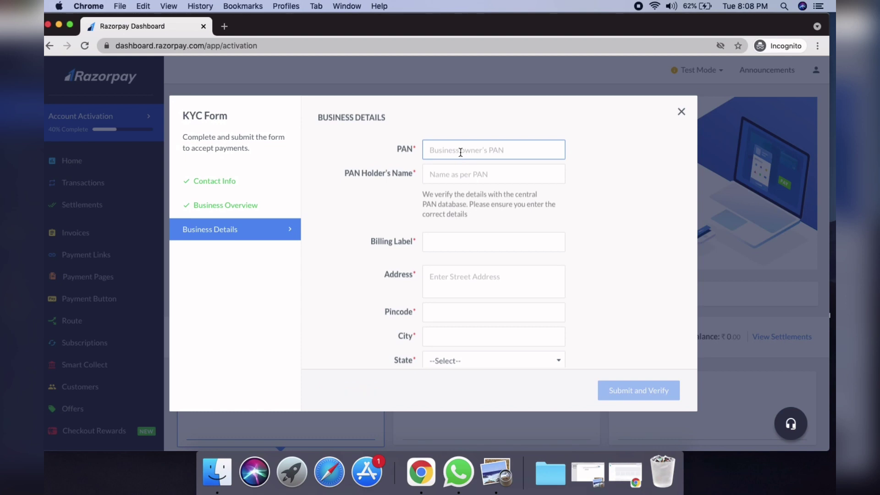
scroll(590, 229, "down", 5)
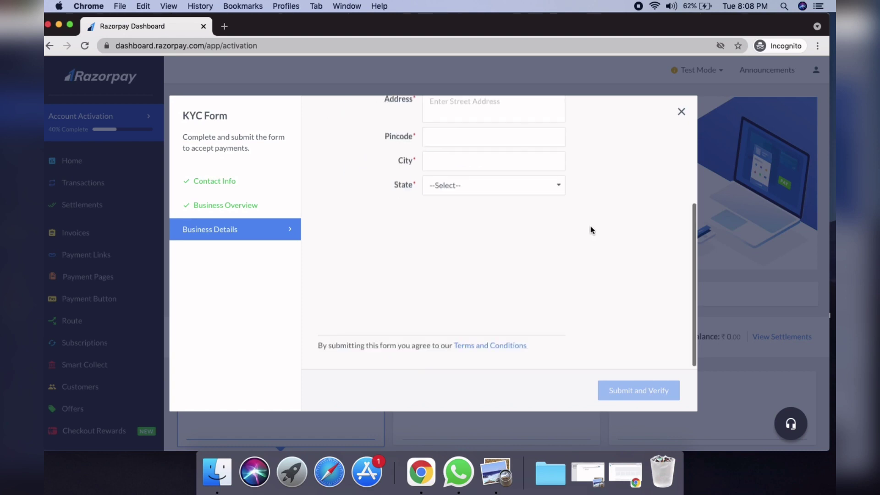
scroll(590, 229, "up", 5)
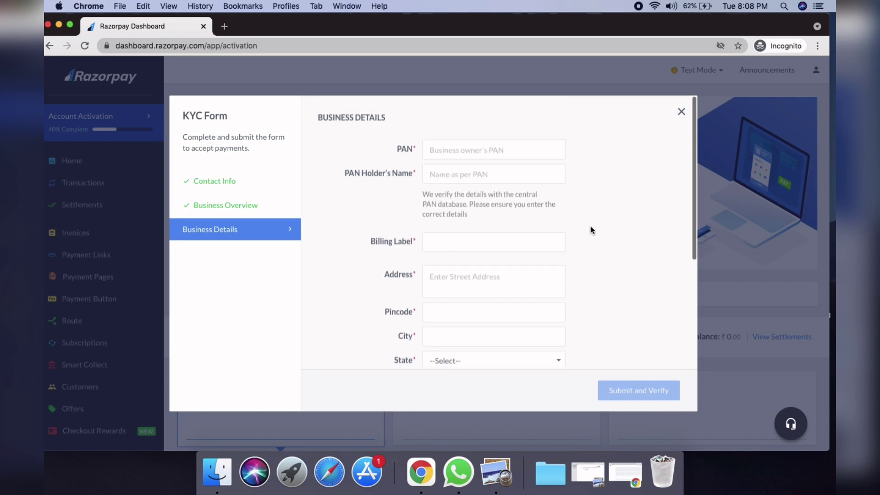
Step: Step through the PAN, PAN holder name and billing label fields, then close the KYC form
left_click(465, 150)
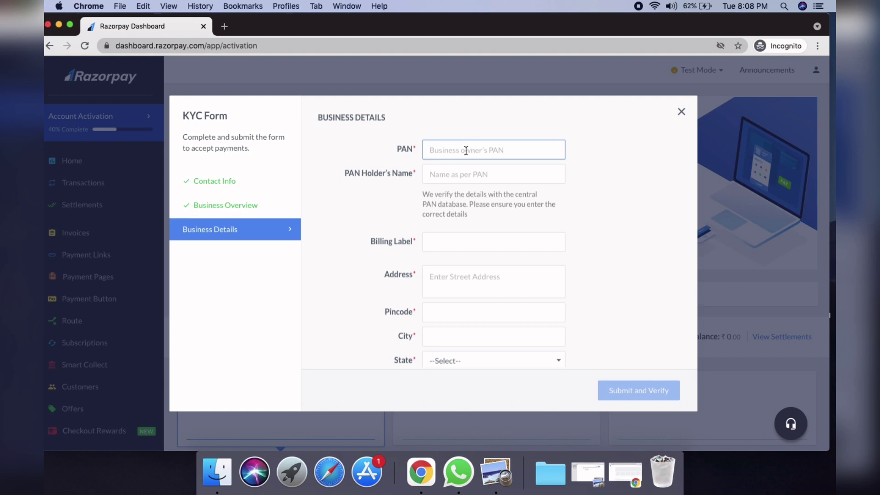
left_click(469, 175)
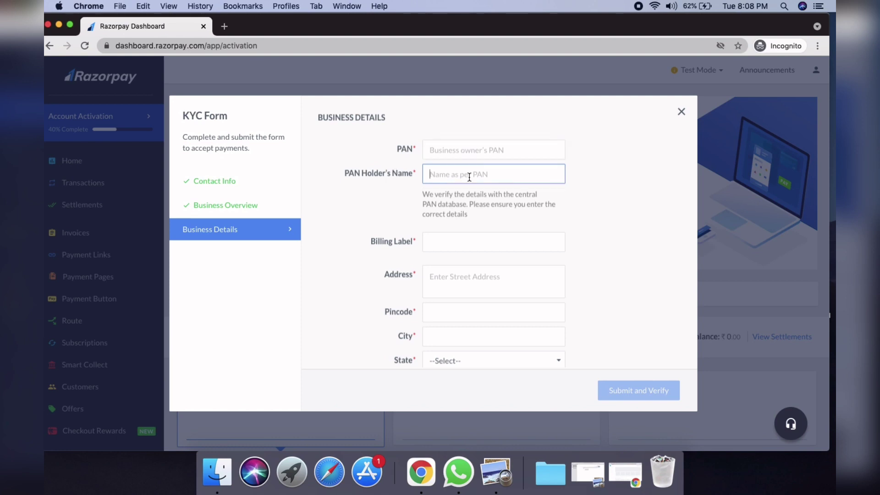
left_click(574, 210)
scroll(574, 210, "down", 3)
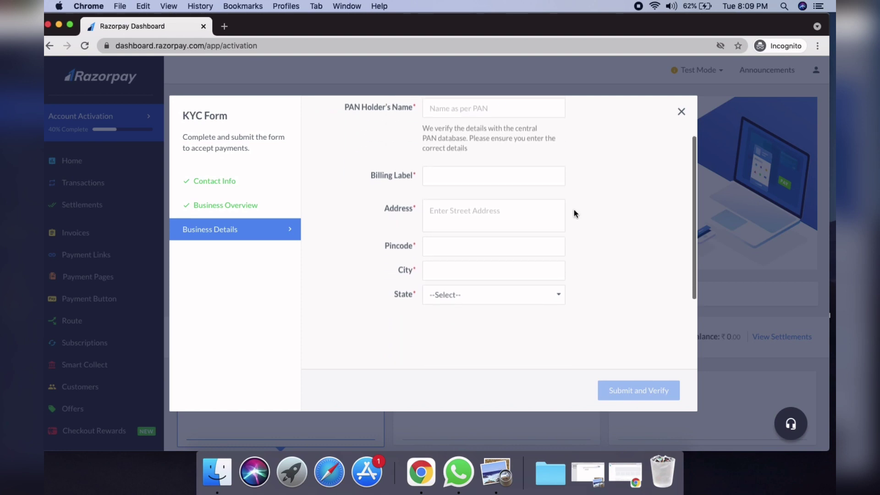
left_click(456, 176)
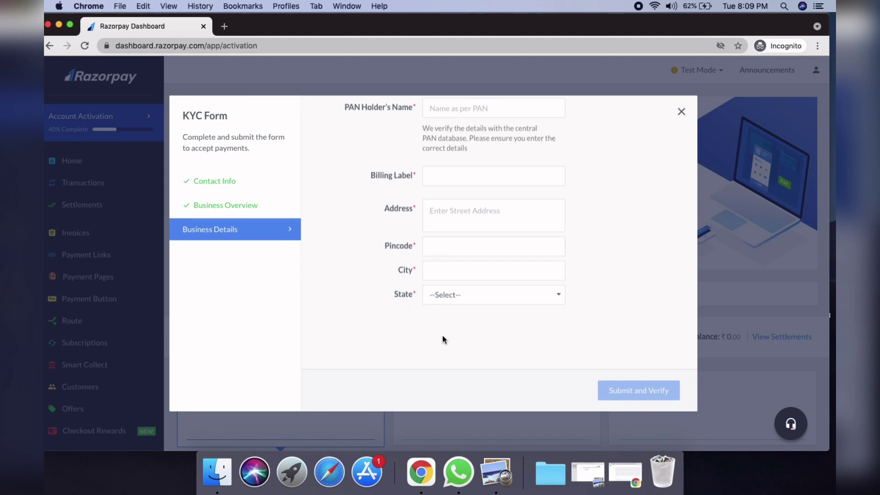
scroll(442, 340, "down", 1)
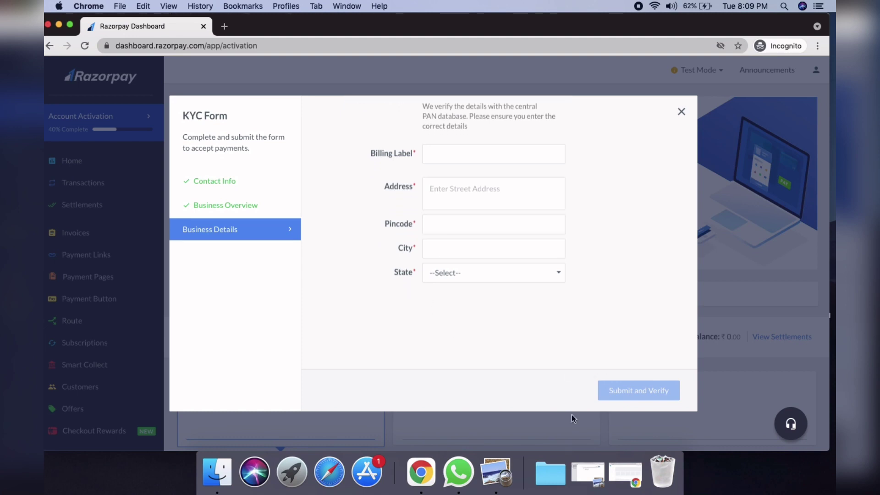
left_click(681, 115)
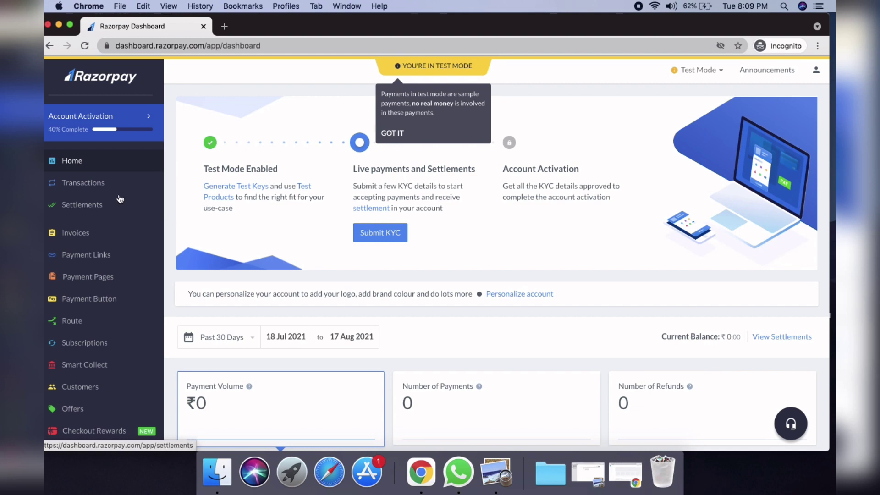
Step: Browse Transactions' Payments, Refunds, Batch Refunds, Orders and Disputes tabs, then open Settlements
left_click(83, 191)
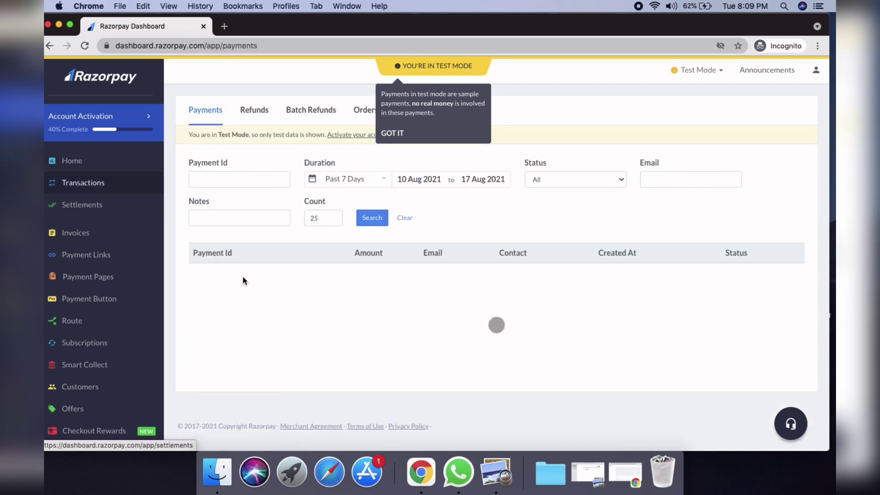
left_click(394, 135)
left_click(262, 109)
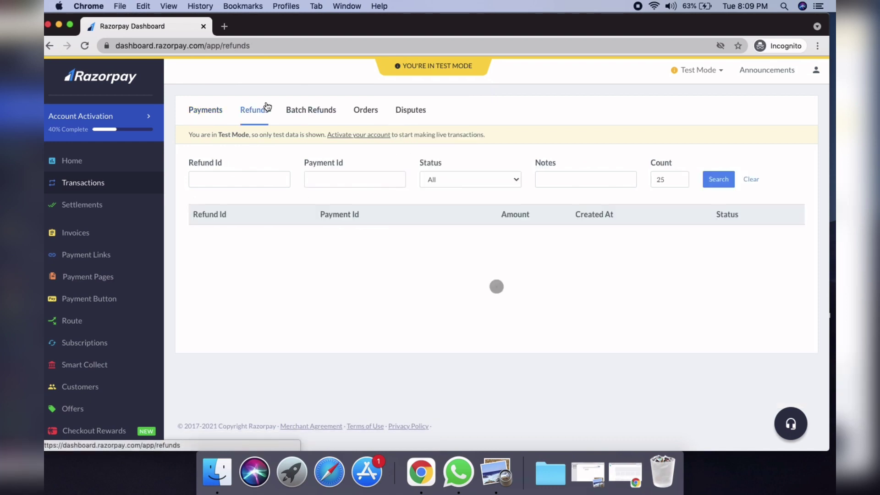
left_click(326, 114)
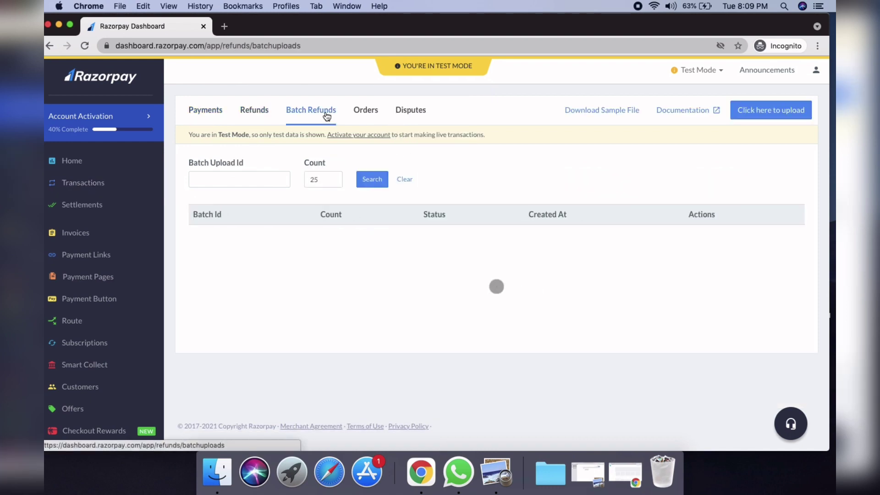
left_click(365, 111)
left_click(409, 111)
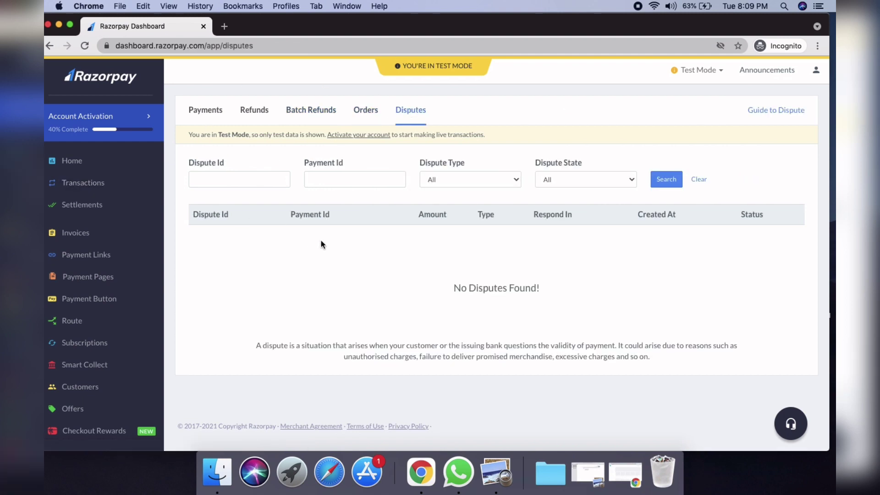
left_click(91, 206)
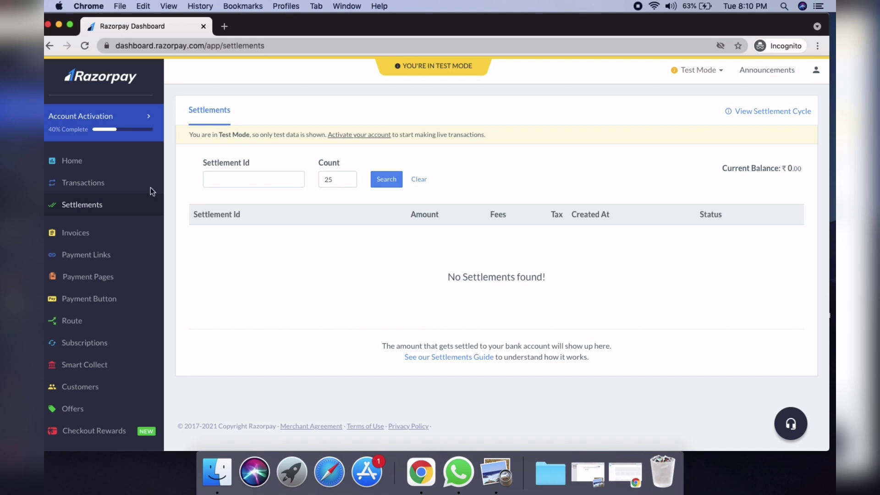
Step: Get through the Invoices intro and choose to create non-GST invoices
left_click(102, 238)
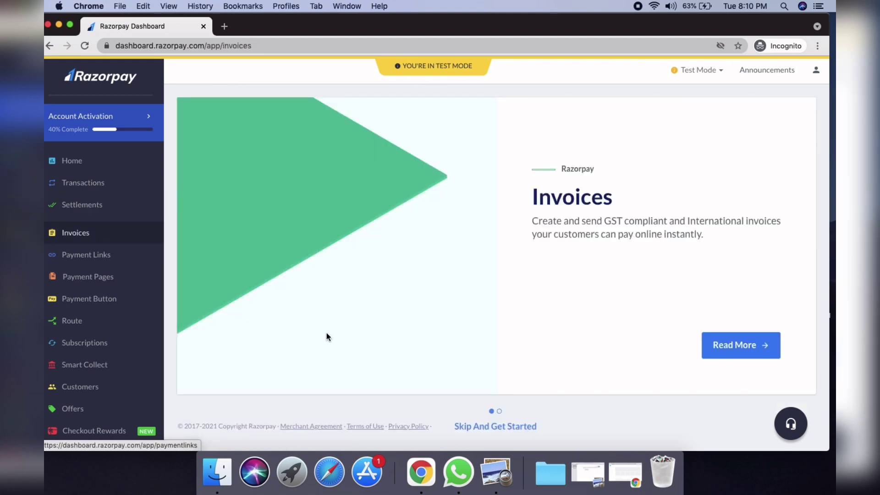
left_click(752, 342)
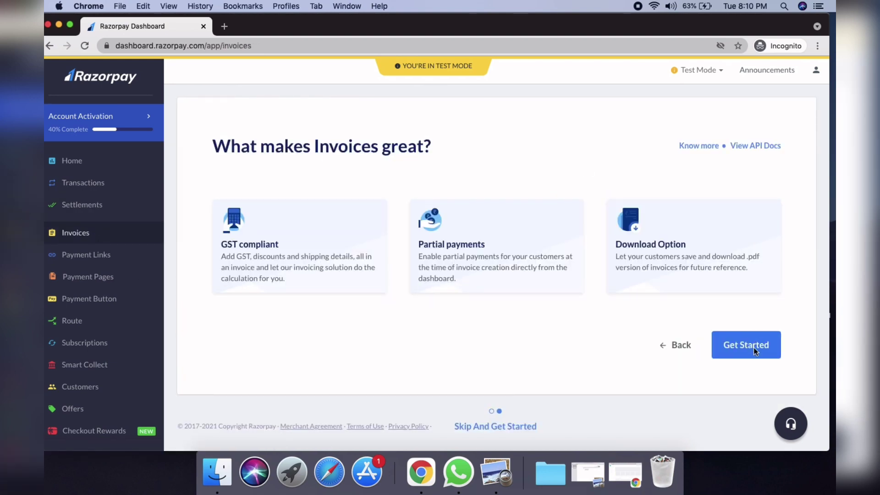
left_click(753, 347)
left_click(771, 312)
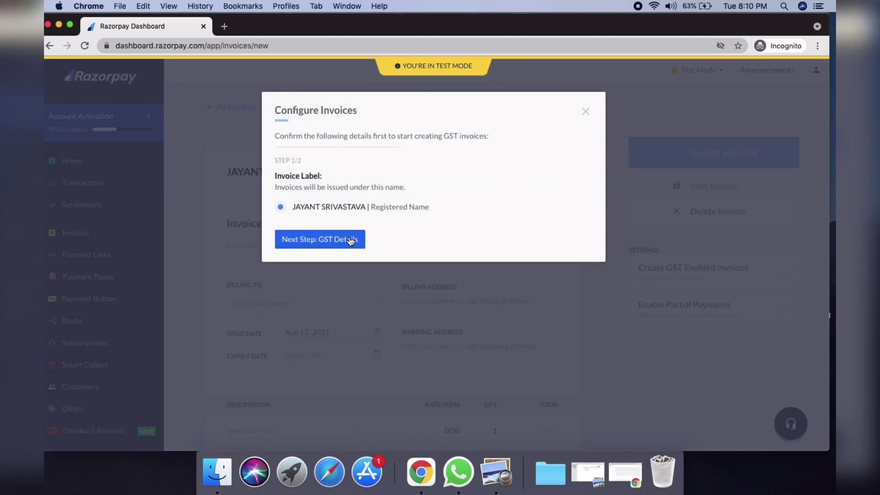
left_click(351, 240)
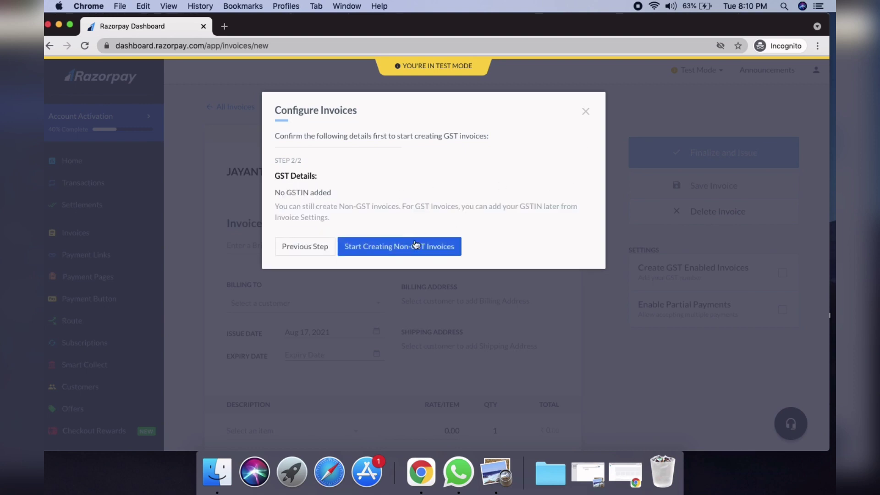
left_click(408, 248)
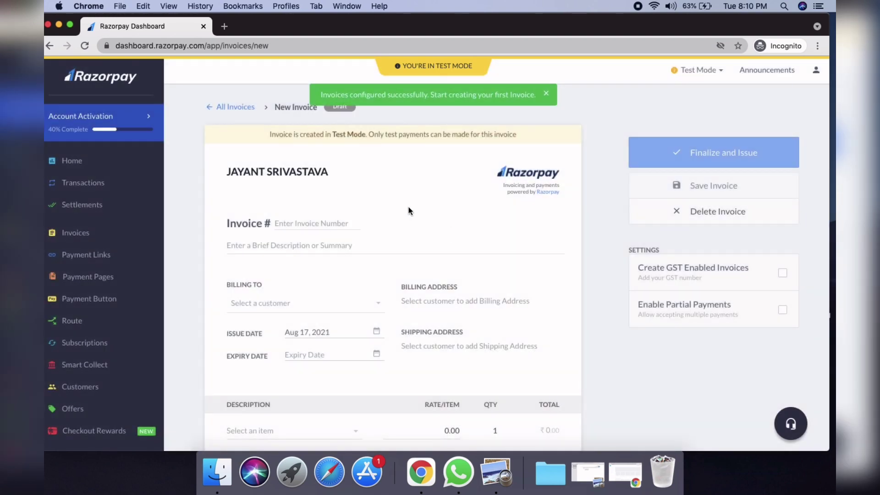
Step: Open the Razorpay website link from the new invoice preview, then return to the draft
scroll(597, 252, "down", 6)
scroll(596, 251, "up", 2)
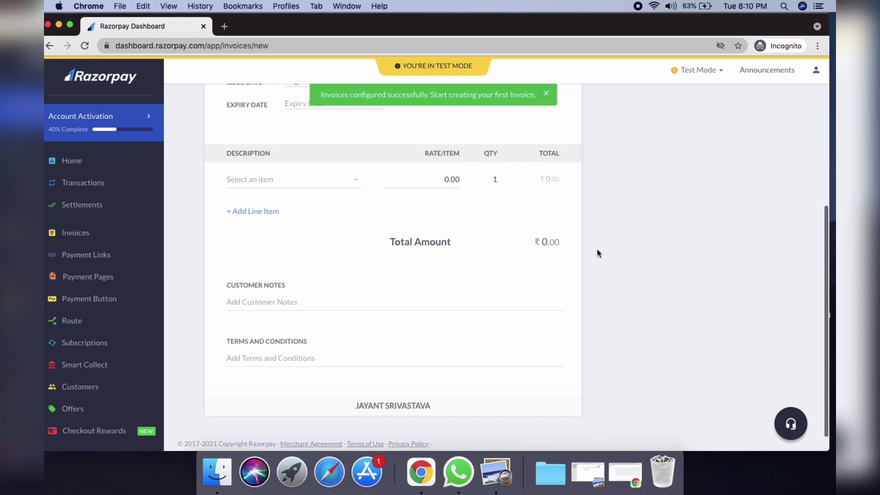
scroll(597, 248, "up", 5)
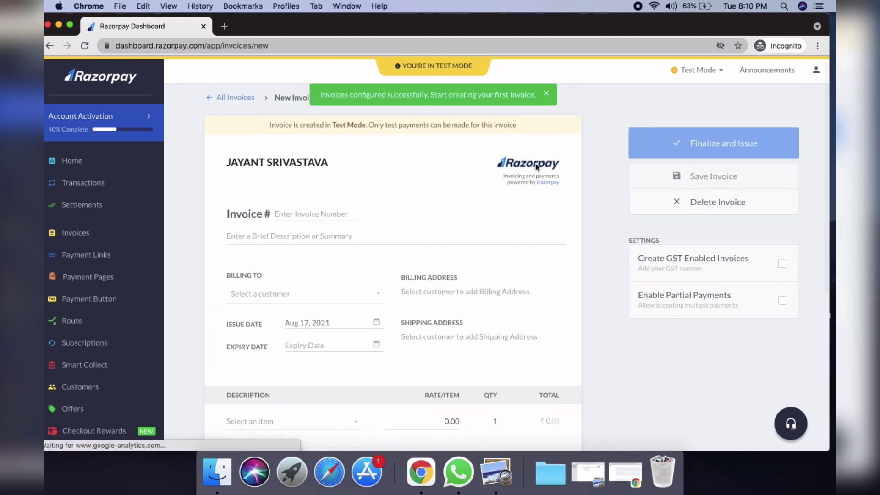
left_click(533, 167)
left_click(334, 26)
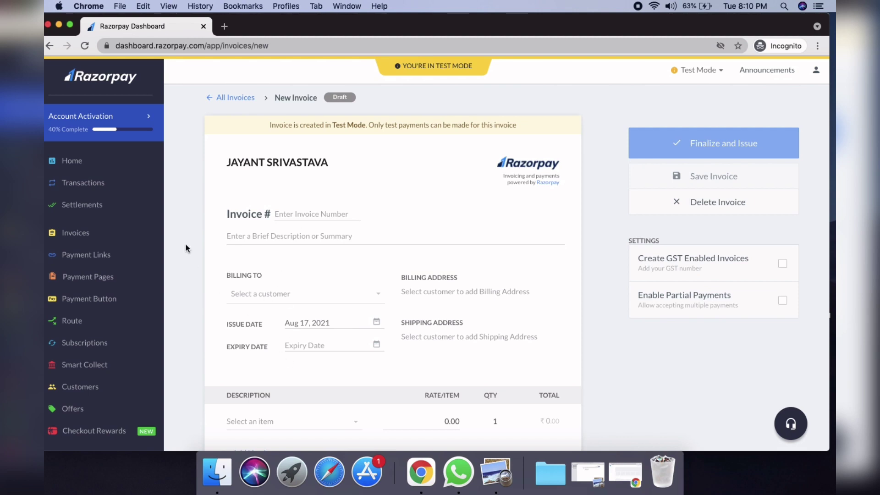
Step: Go past the Payment Links intro, start a Standard Payment Link, then cancel it
left_click(102, 255)
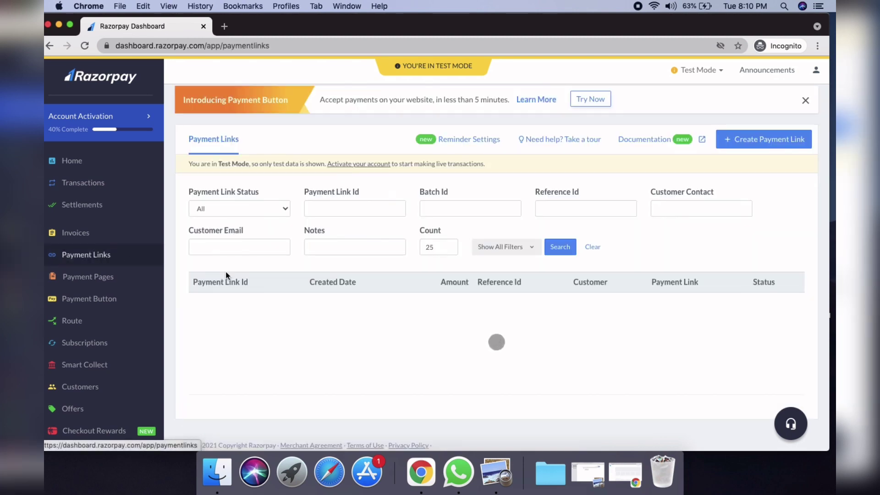
left_click(754, 351)
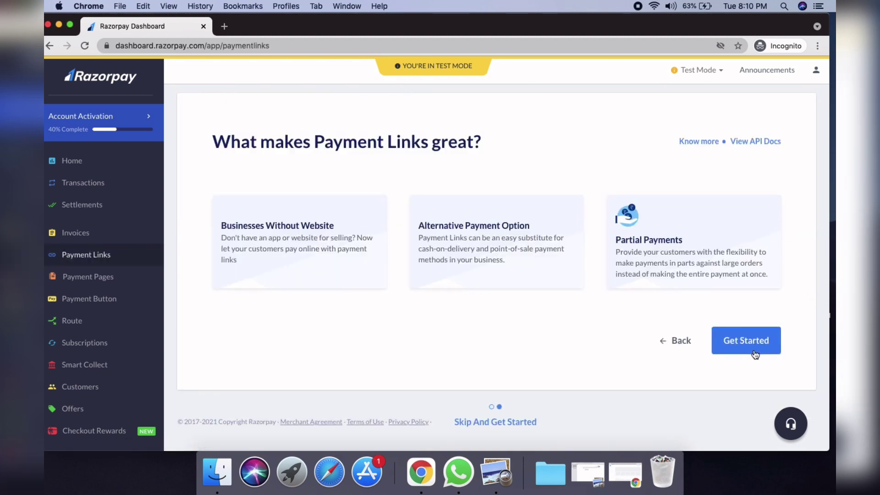
left_click(746, 341)
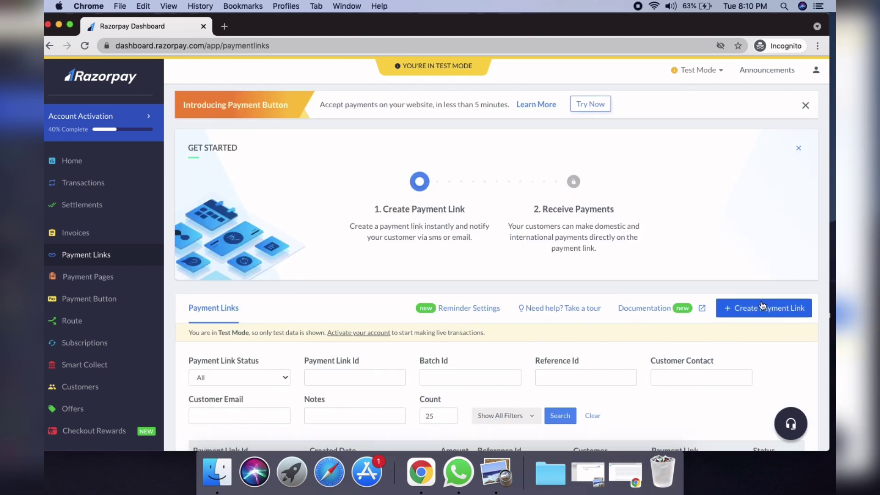
left_click(762, 307)
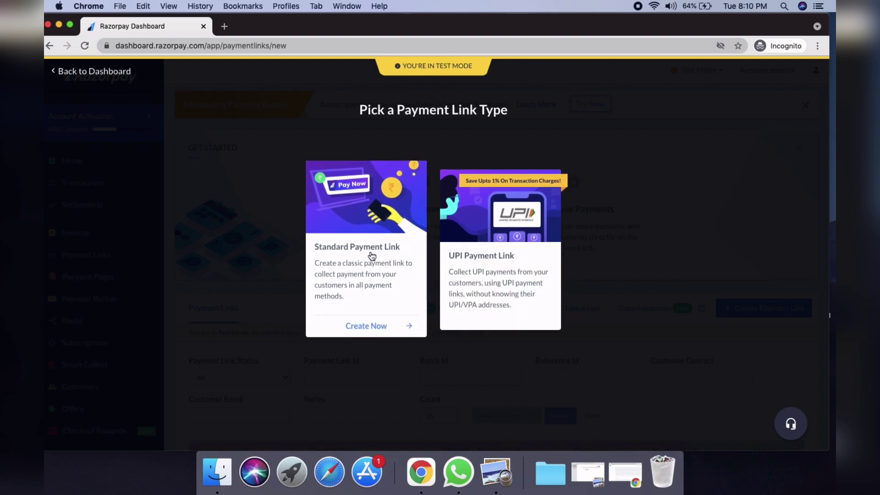
left_click(372, 256)
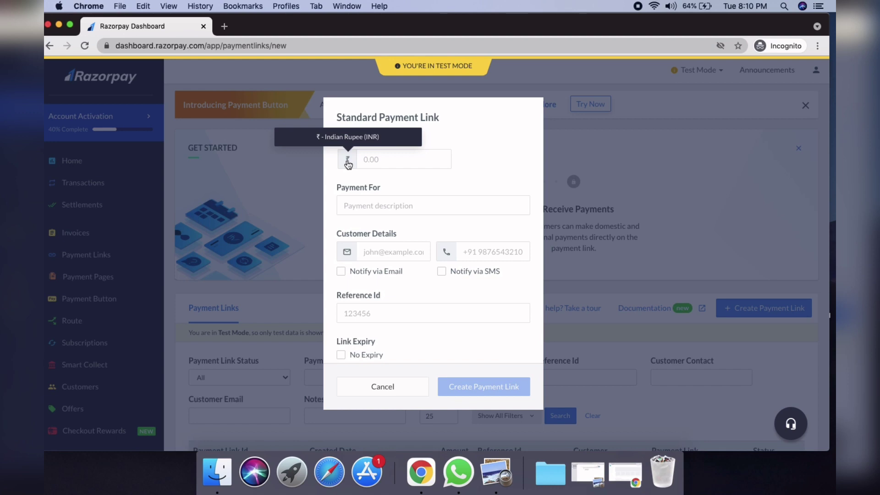
left_click(381, 393)
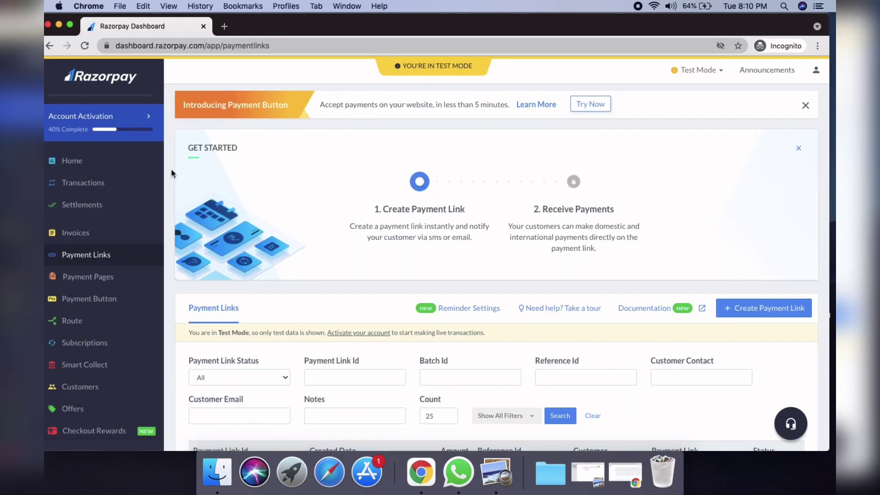
Step: Open Payment Button under Payment Pages and get past its intro slides
left_click(103, 279)
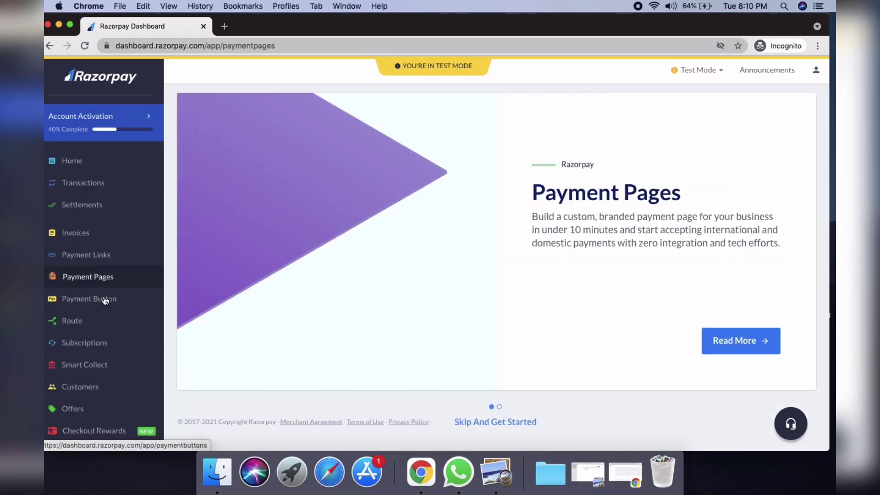
left_click(107, 306)
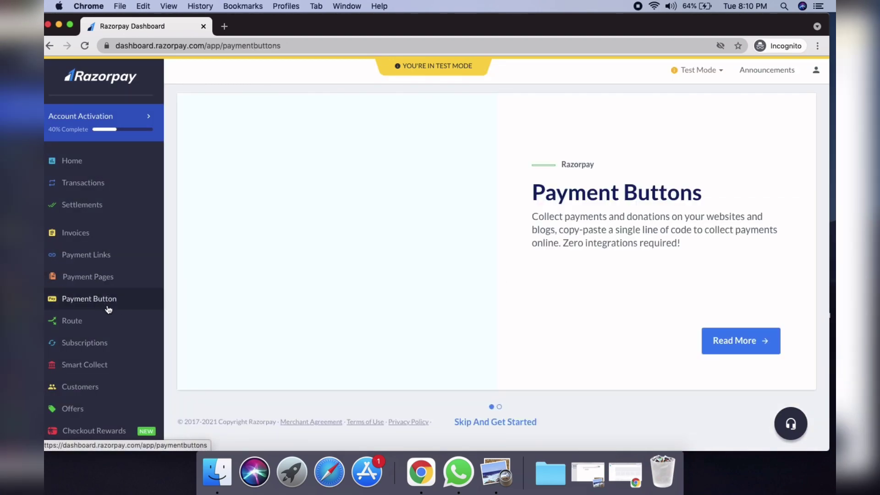
left_click(722, 351)
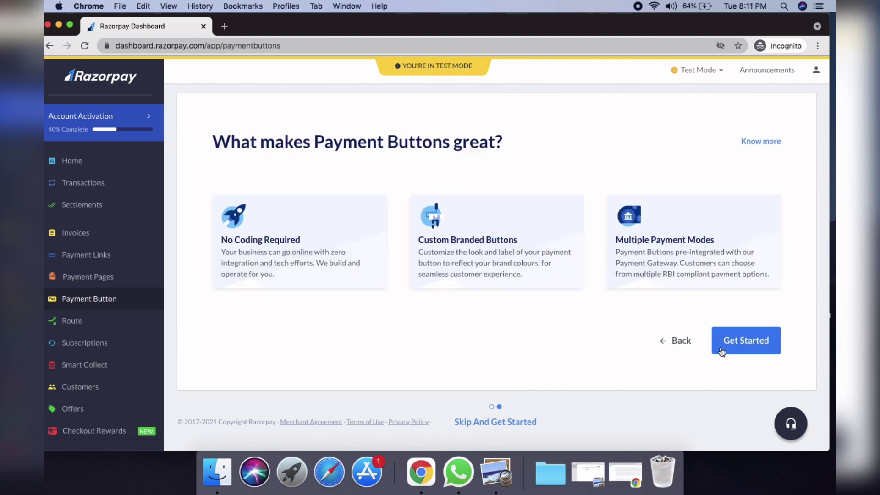
left_click(724, 350)
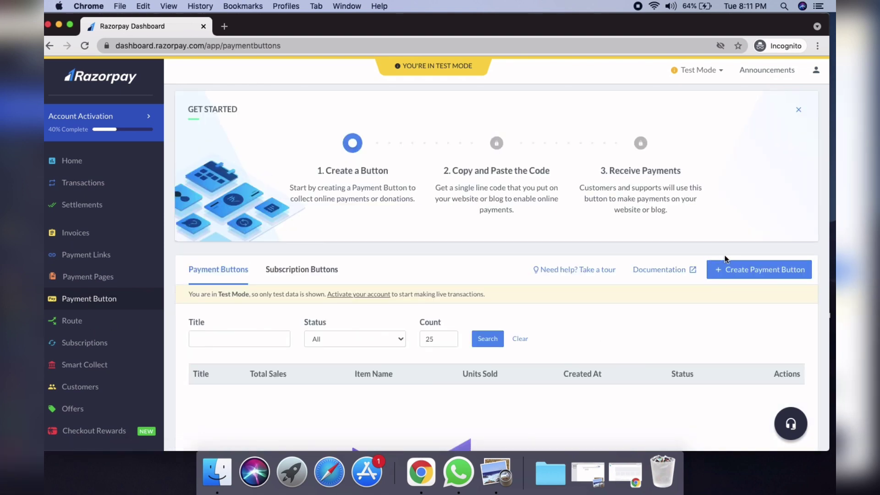
Step: Start a Donations Button, then leave its setup without saving
left_click(736, 266)
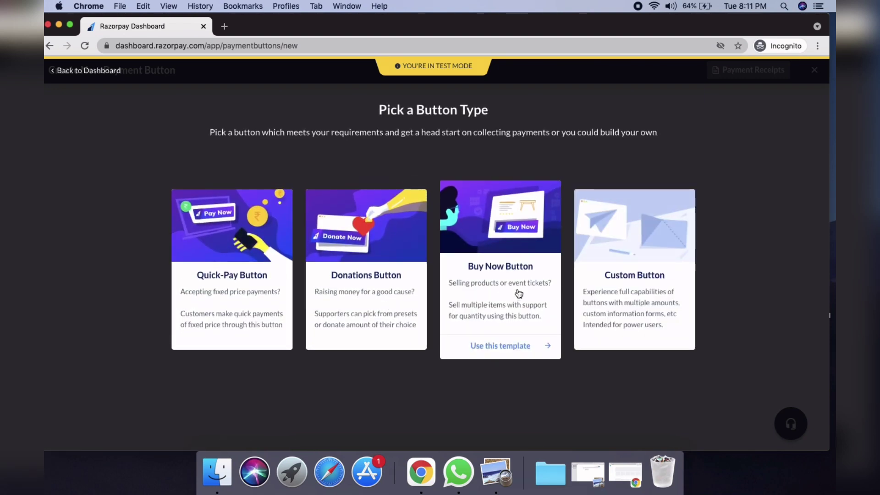
left_click(326, 290)
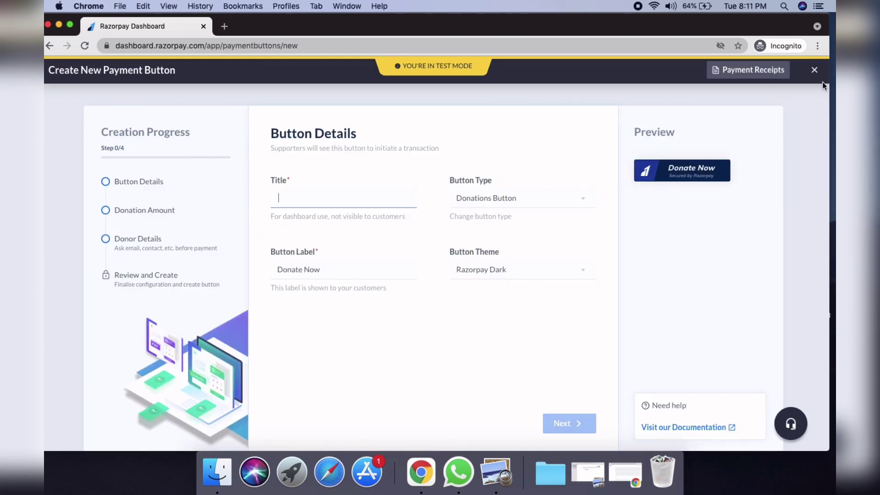
left_click(815, 70)
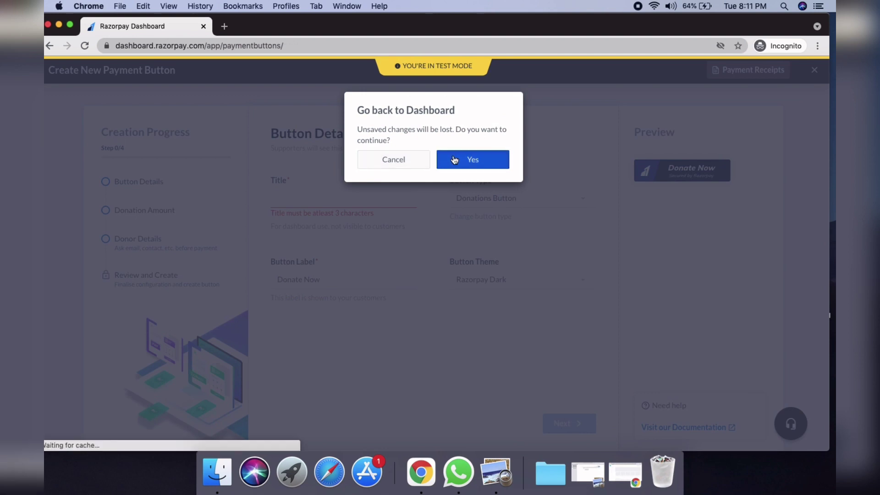
left_click(454, 160)
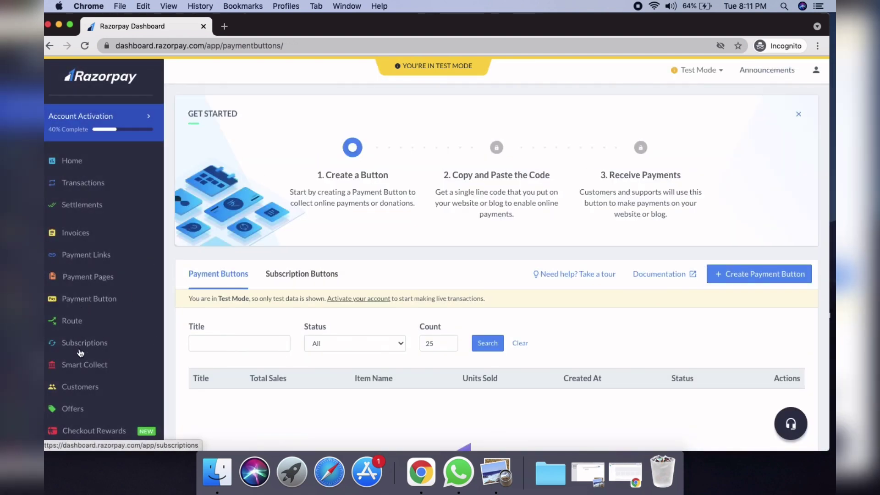
Step: Open Smart Collect's Virtual Accounts page from the sidebar and clear an accidental text selection
left_click(80, 342)
left_click(88, 365)
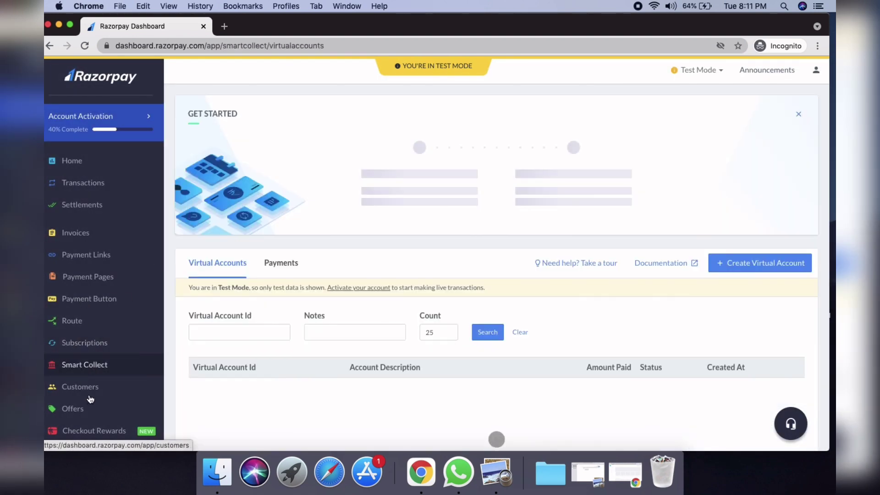
left_click_drag(164, 265, 167, 135)
left_click(177, 346)
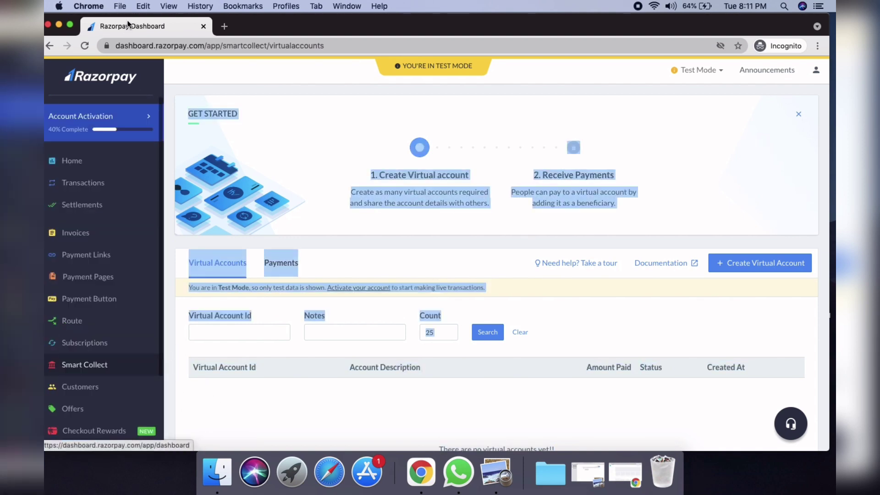
left_click(166, 136)
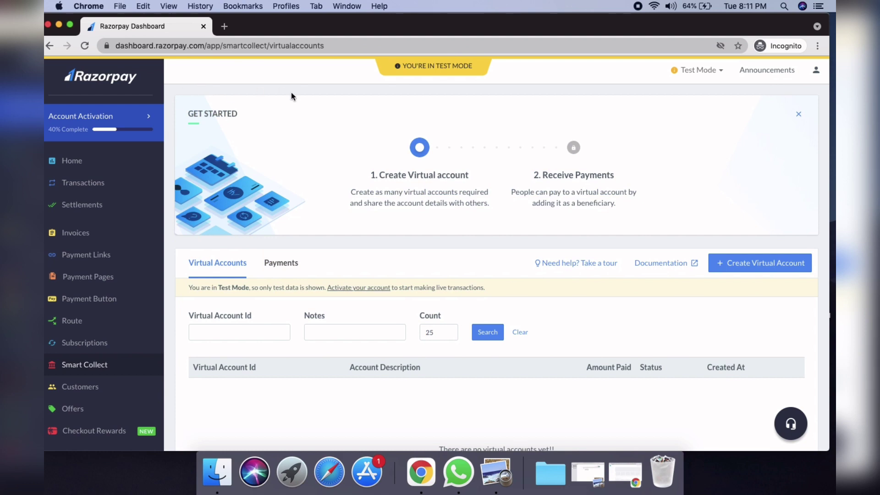